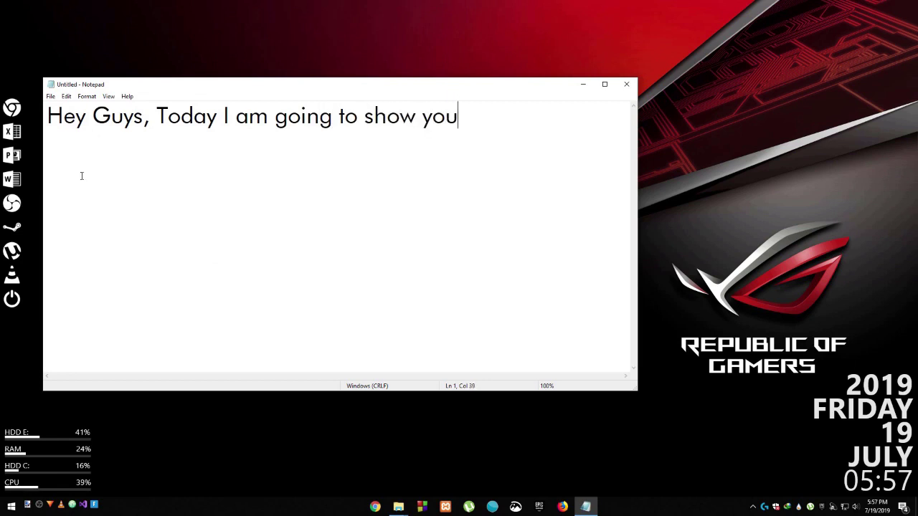
Complete the Notepad sentence with "how to restore your hard disk drive icons to default if this happened to you".
type("how ")
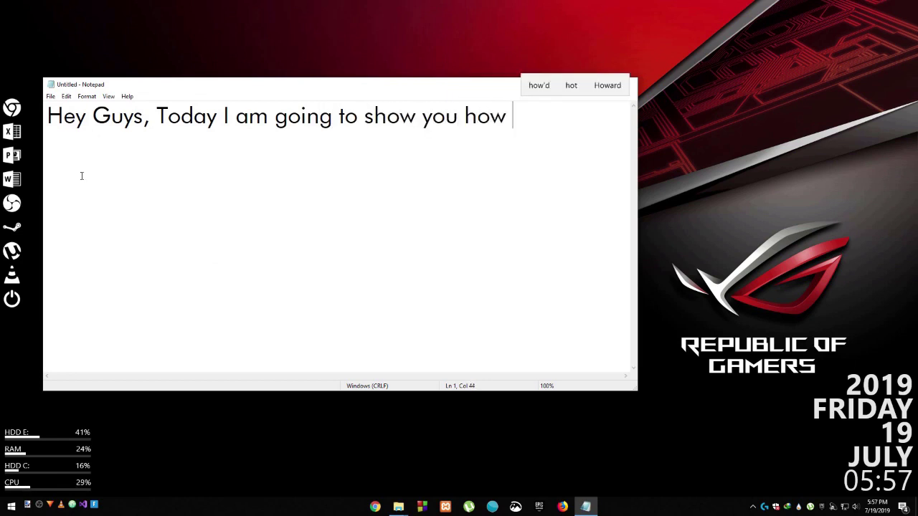
type("to restore our ")
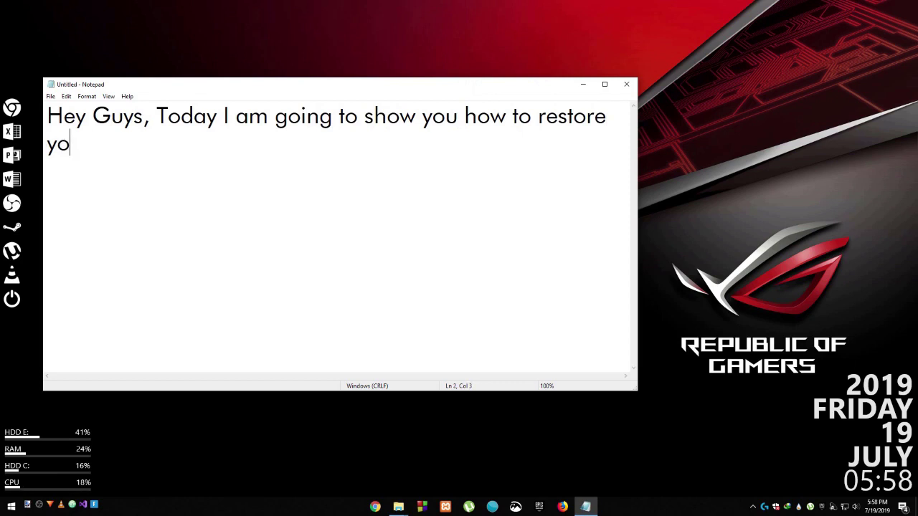
type("hard")
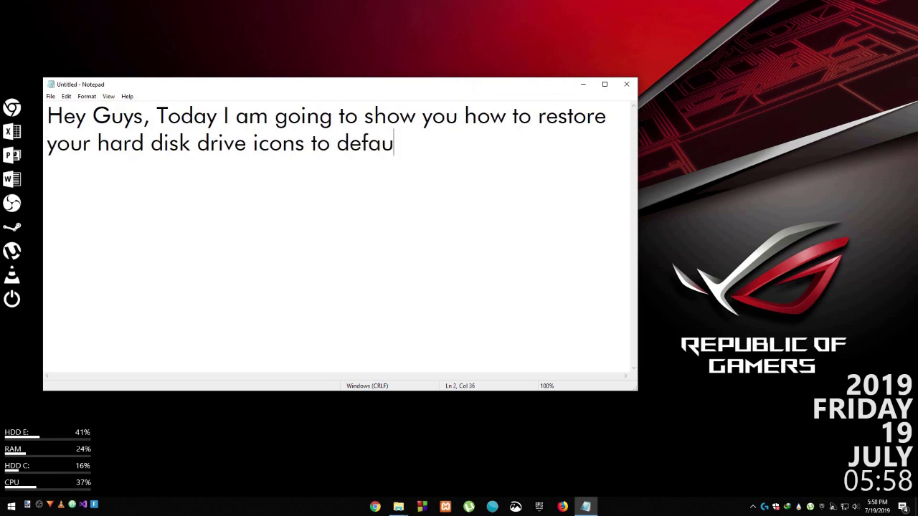
type(" d")
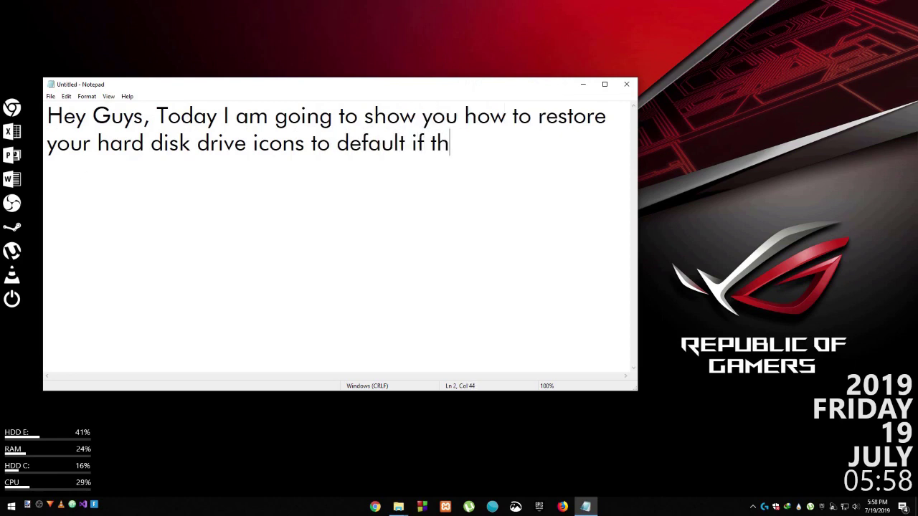
type("isk drive icons to default if this happened ")
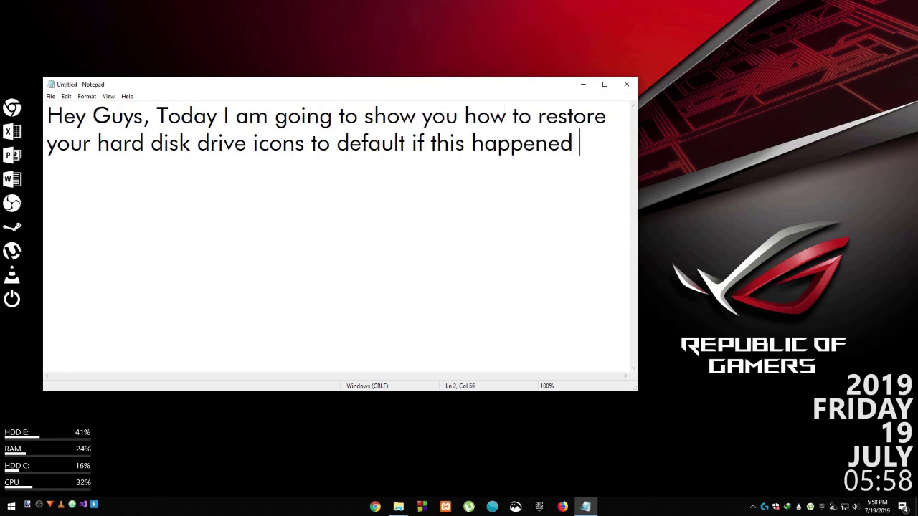
type("to you")
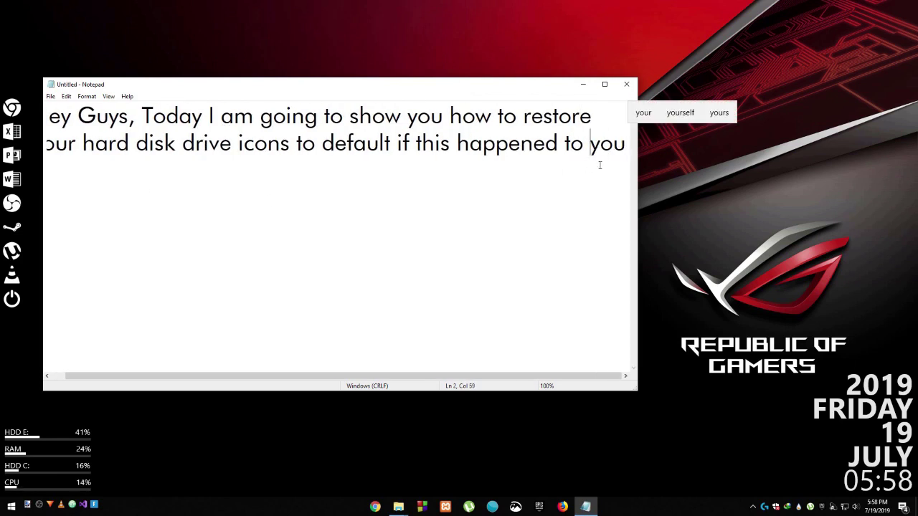
key("Return")
left_click(133, 246)
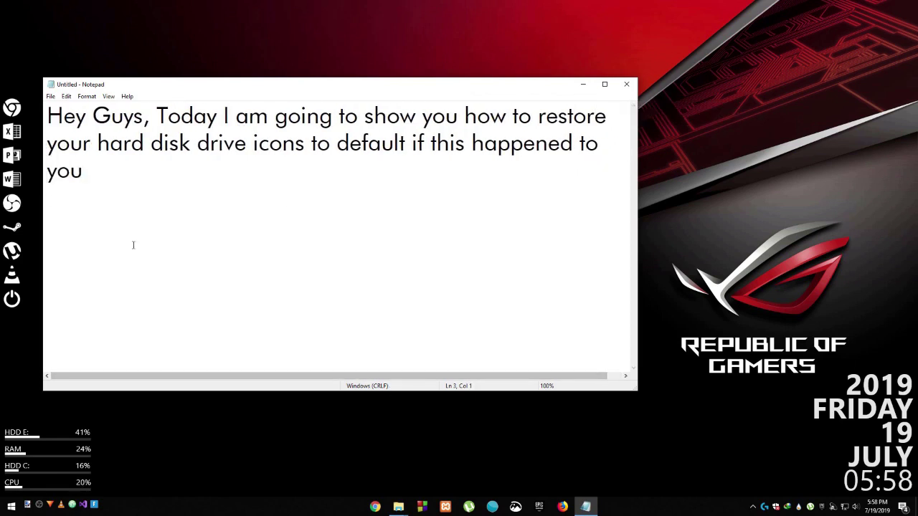
Open This PC in a new File Explorer window, then shrink the window and place it beside the Notepad note.
left_click(413, 501)
right_click(401, 509)
left_click(385, 457)
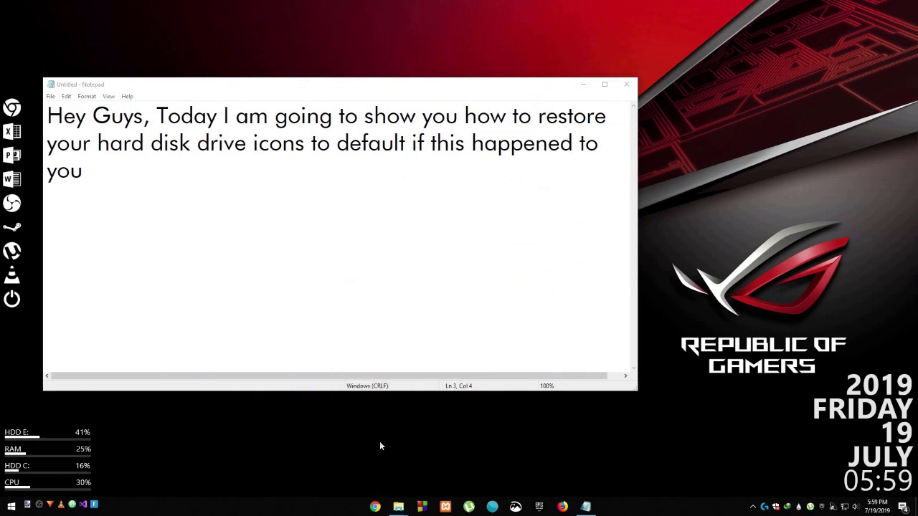
left_click(77, 76)
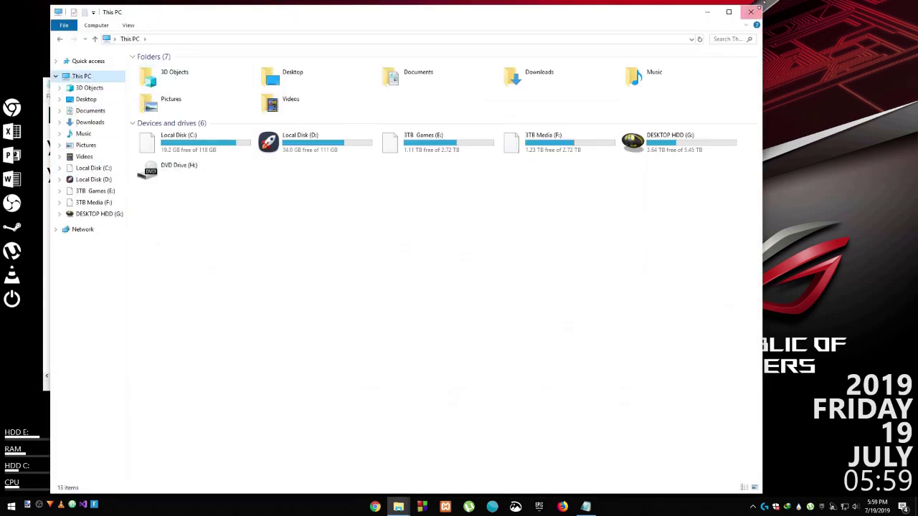
left_click_drag(763, 5, 513, 172)
left_click_drag(409, 180, 766, 78)
Examine the icons of drives C:, E: and F: under Devices and drives, and minimise File Explorer.
left_click(500, 240)
left_click(502, 262)
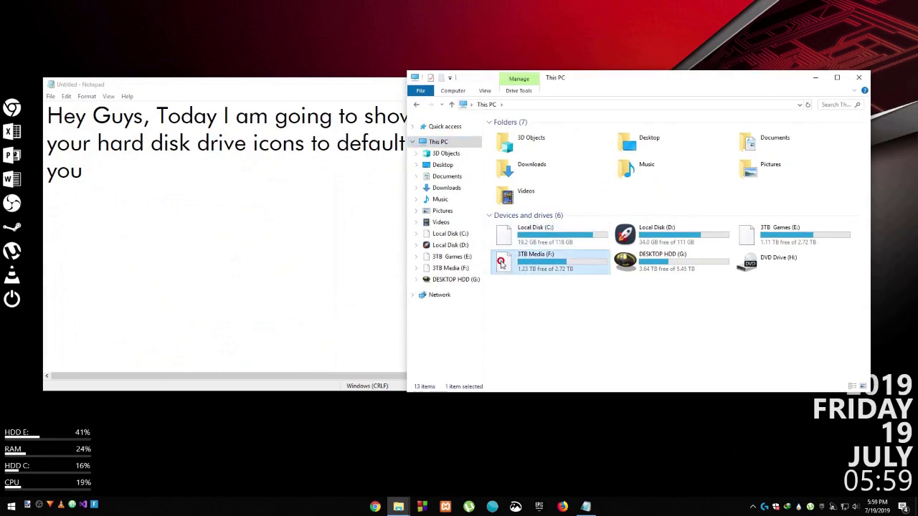
left_click(750, 242)
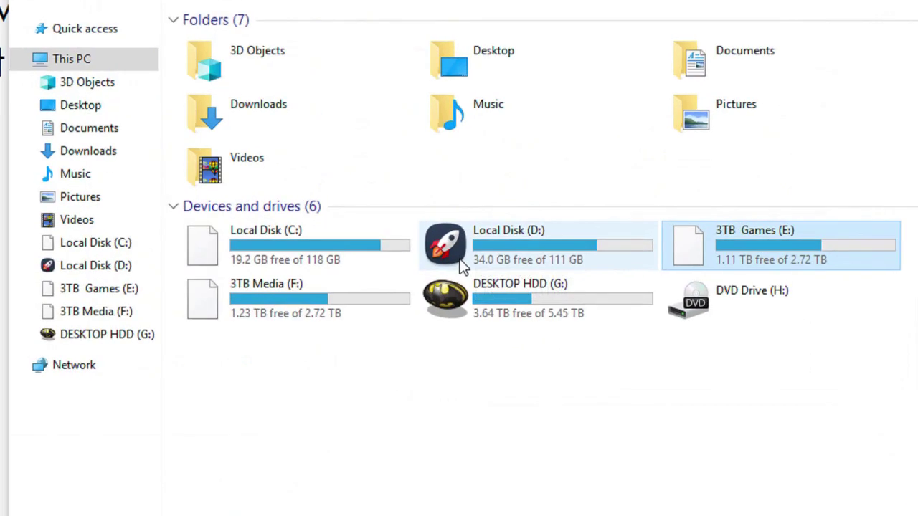
left_click(231, 236)
left_click(223, 279)
left_click(692, 262)
left_click(401, 284)
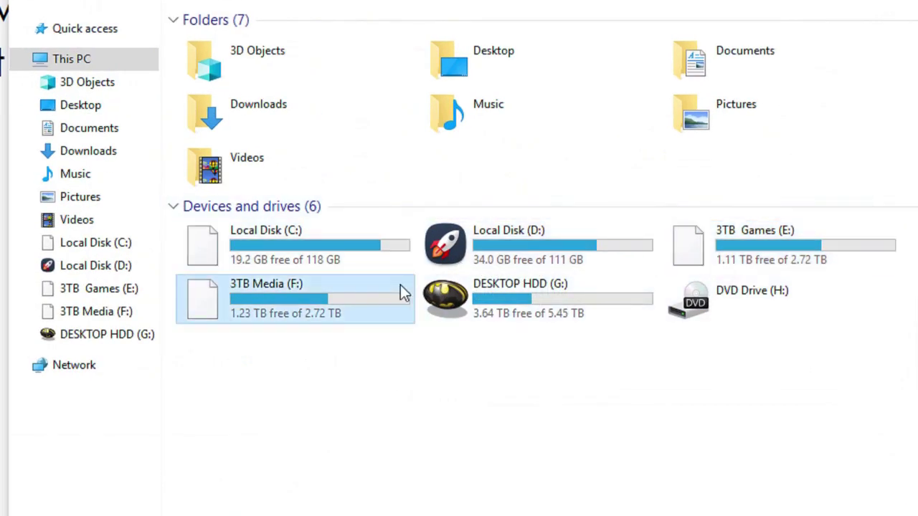
left_click(262, 256)
left_click(674, 252)
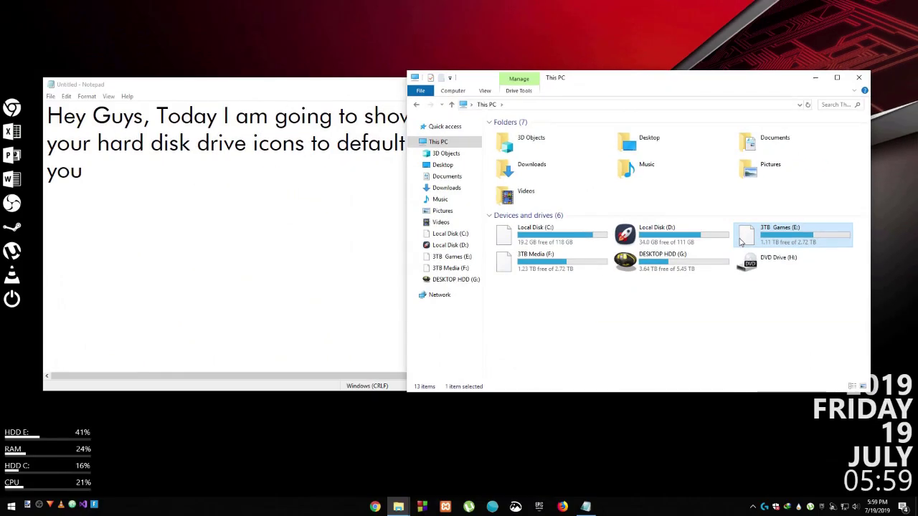
left_click(815, 77)
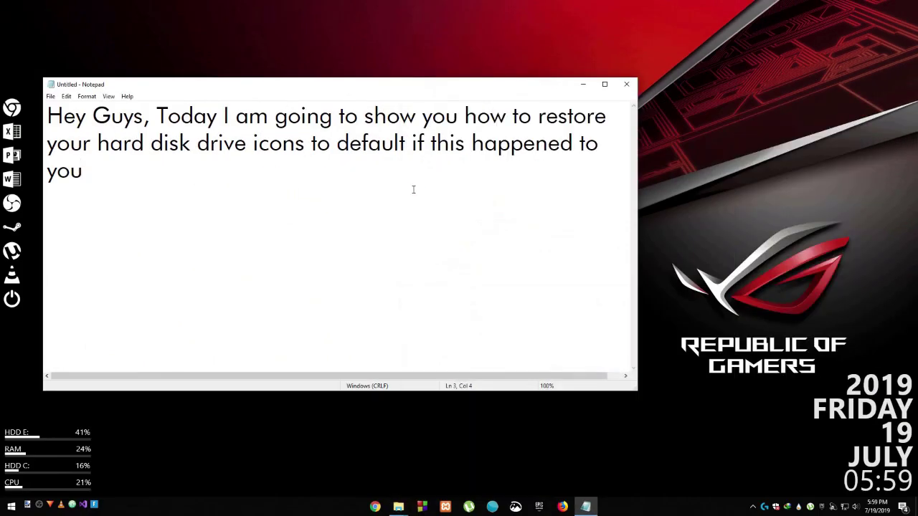
Replace the whole note in Notepad with "Let's Get Started!" and, after a blank line, "Follow me . . .".
key("ctrl+a")
key("BackSpace")
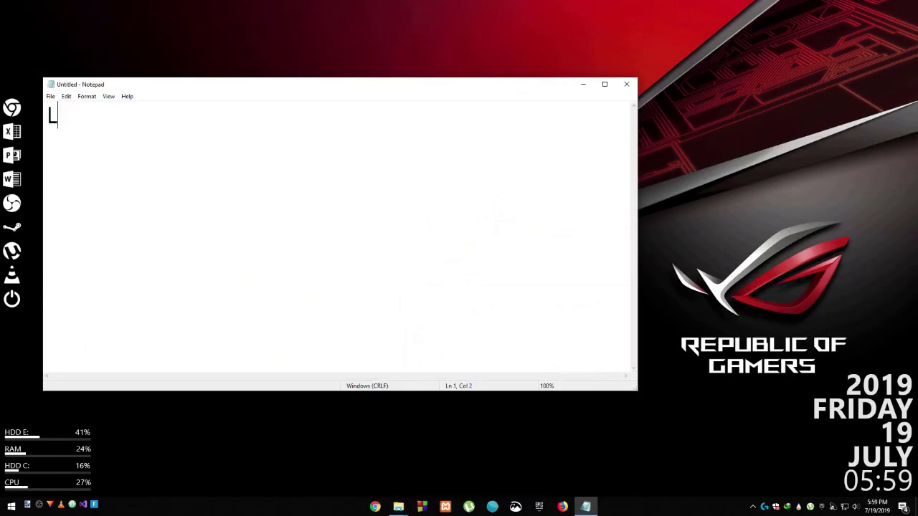
type("Let's ")
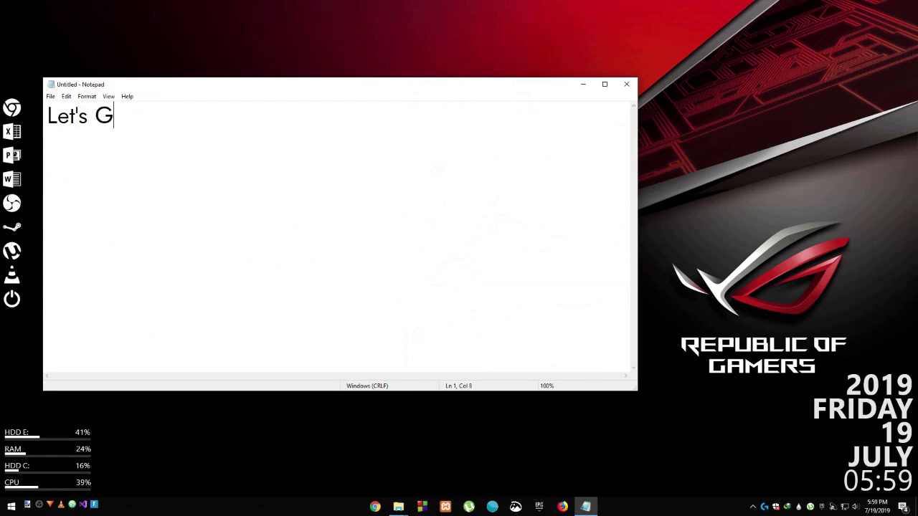
type("Get Started")
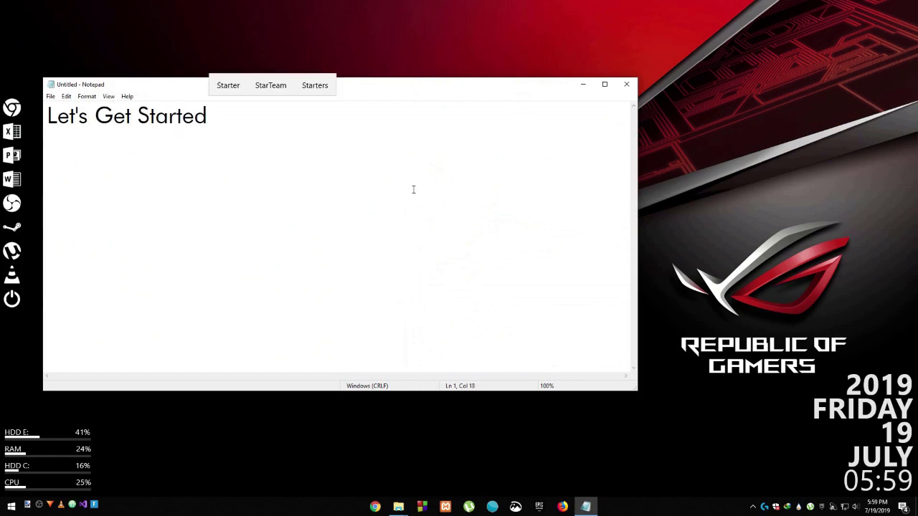
type("!  Follow")
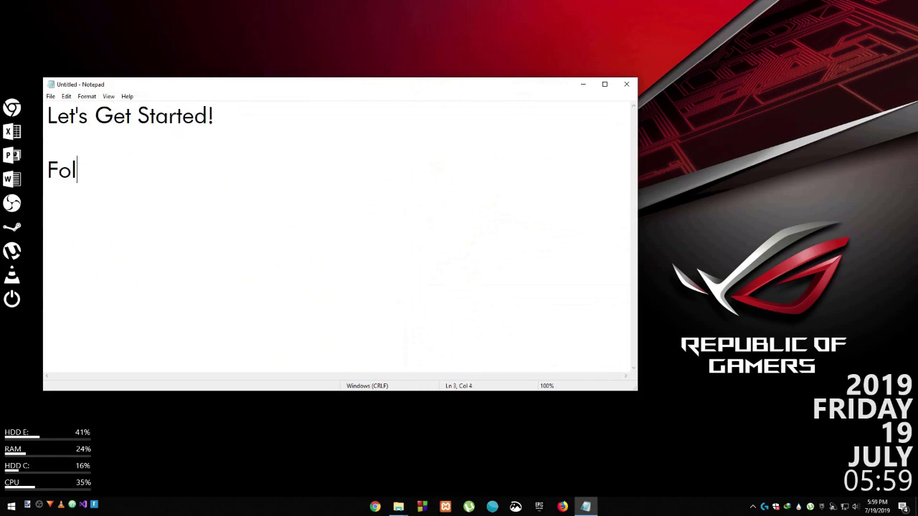
type(" me . . .")
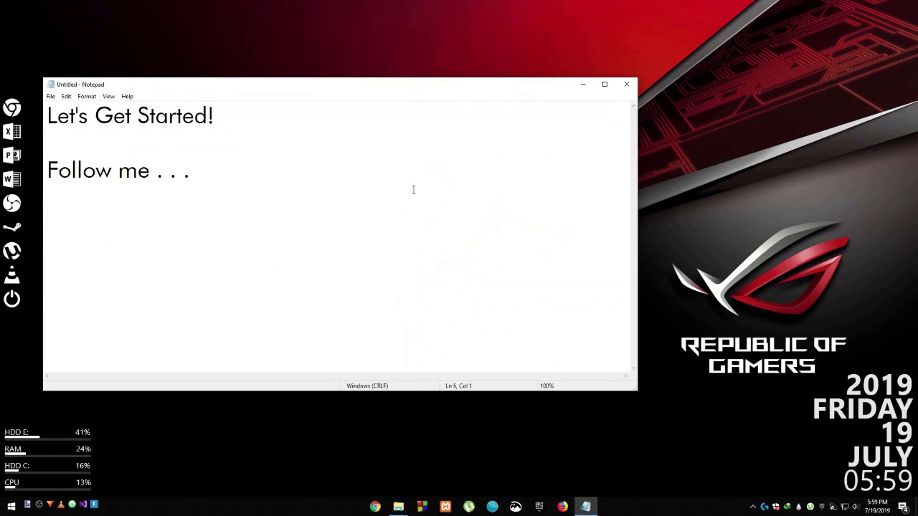
Replace the note's text with the instruction "Right Click on The Start Menu Button".
key("ctrl+a")
key("Delete")
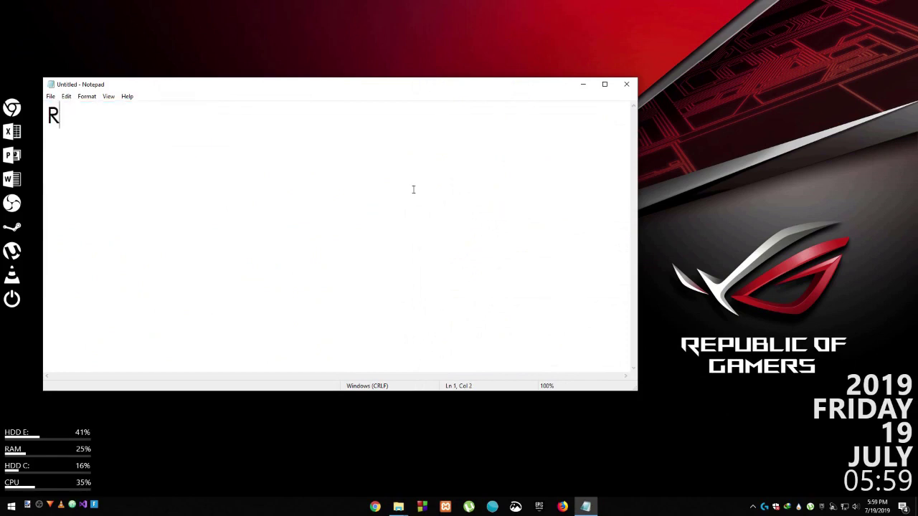
type("Right Click ")
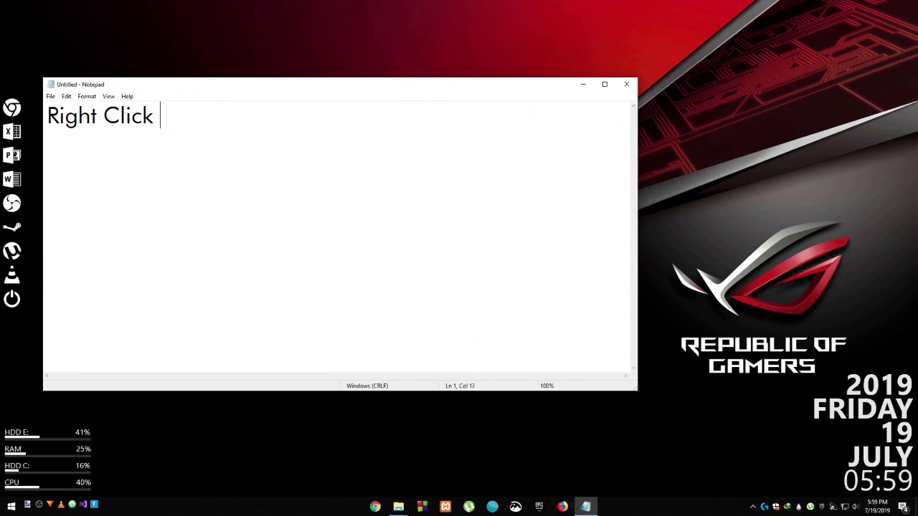
type("on The ")
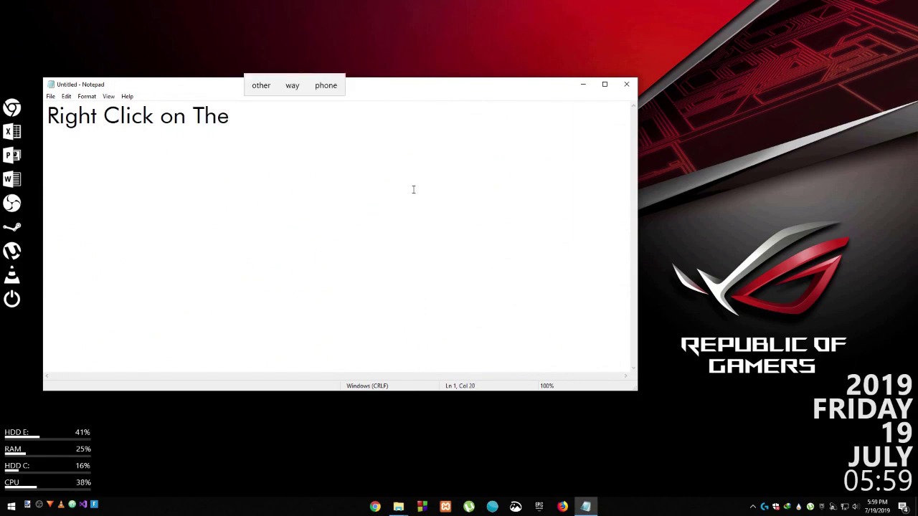
type("Start Me")
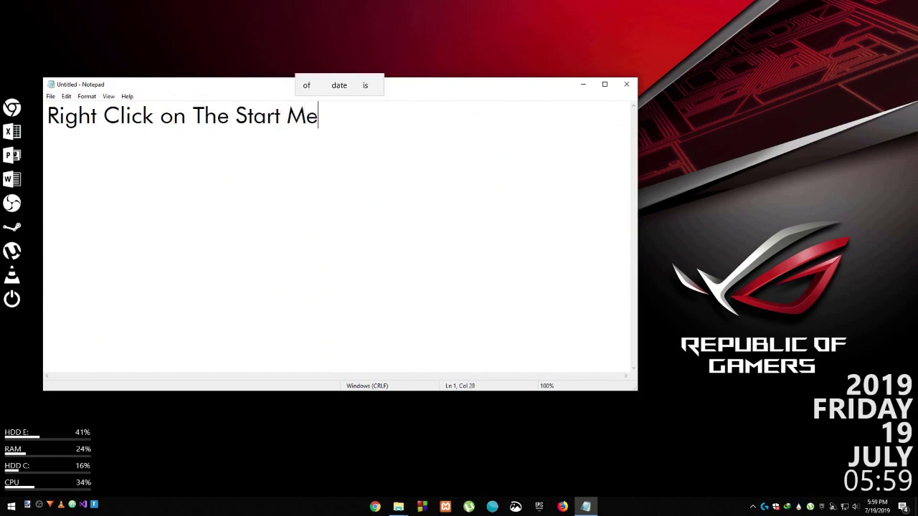
type("nu Bu")
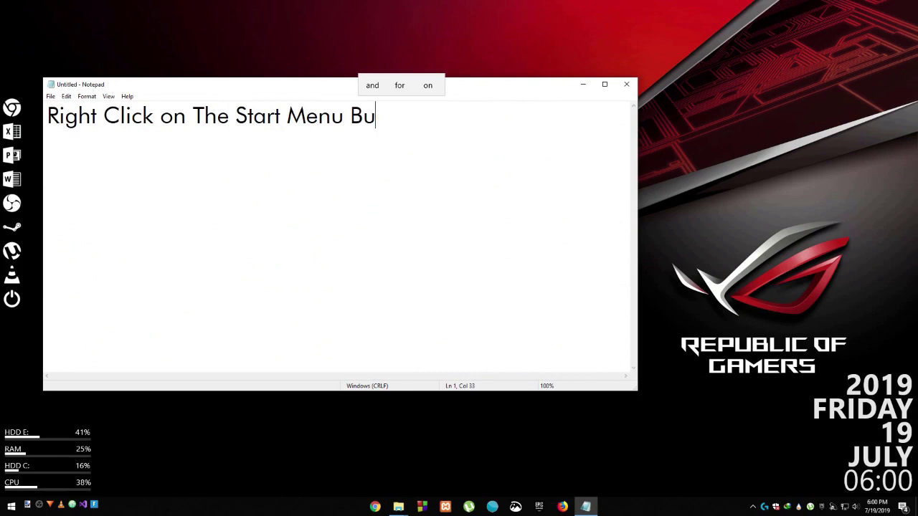
type("tton")
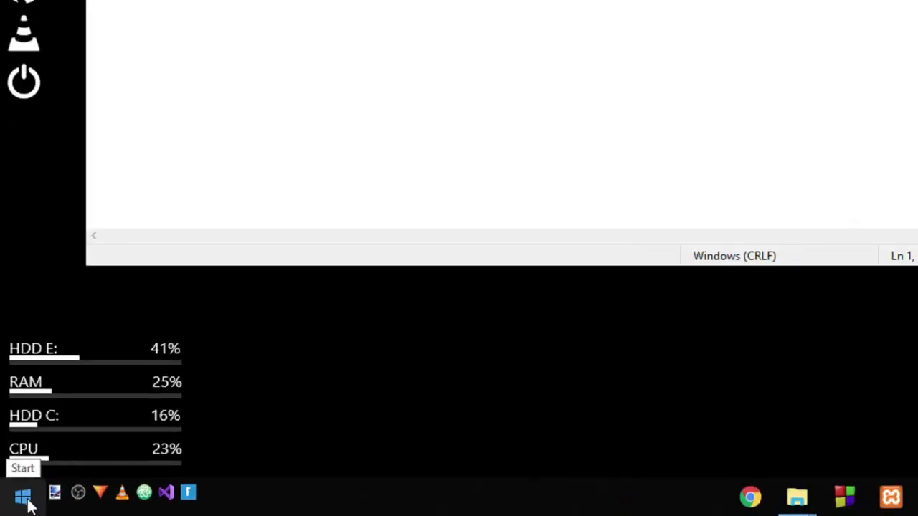
Open the Windows Run dialog and move it away from the screen corner.
right_click(23, 497)
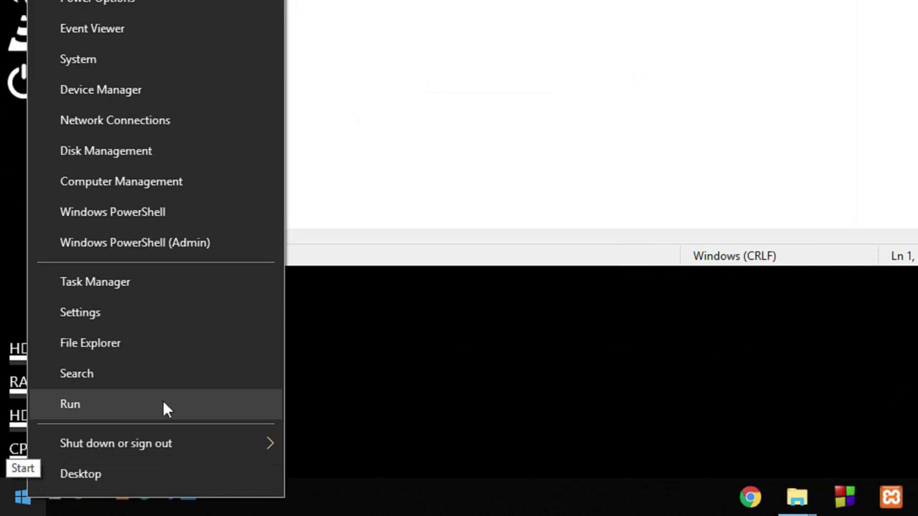
left_click(89, 405)
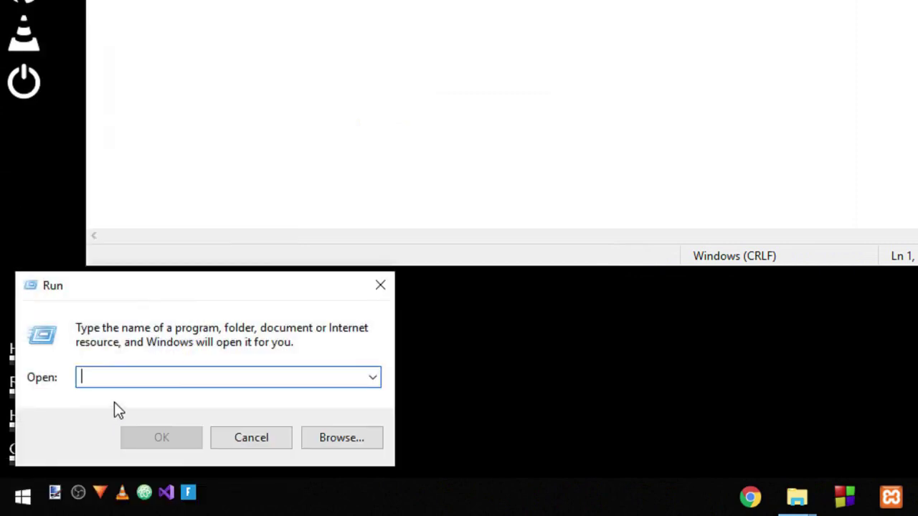
left_click_drag(151, 290, 344, 189)
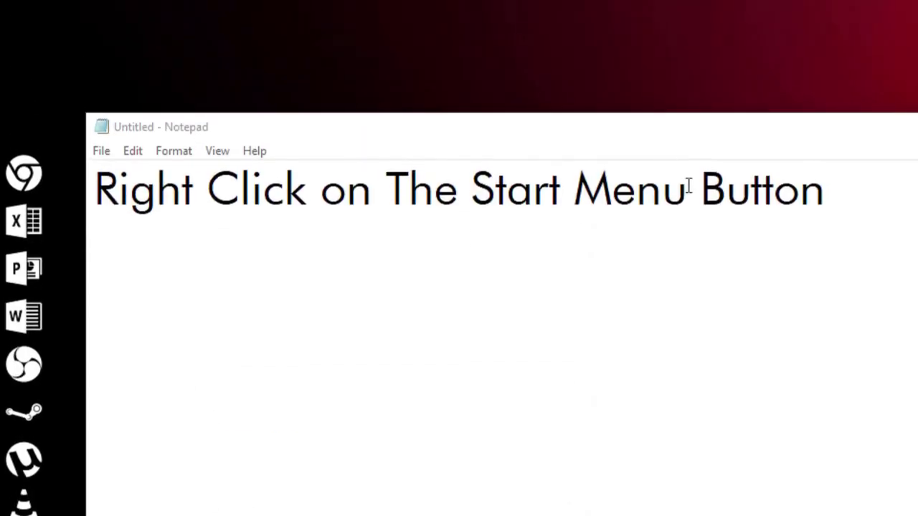
Add a second line to the Notepad note reading Type "regedit".
left_click(353, 242)
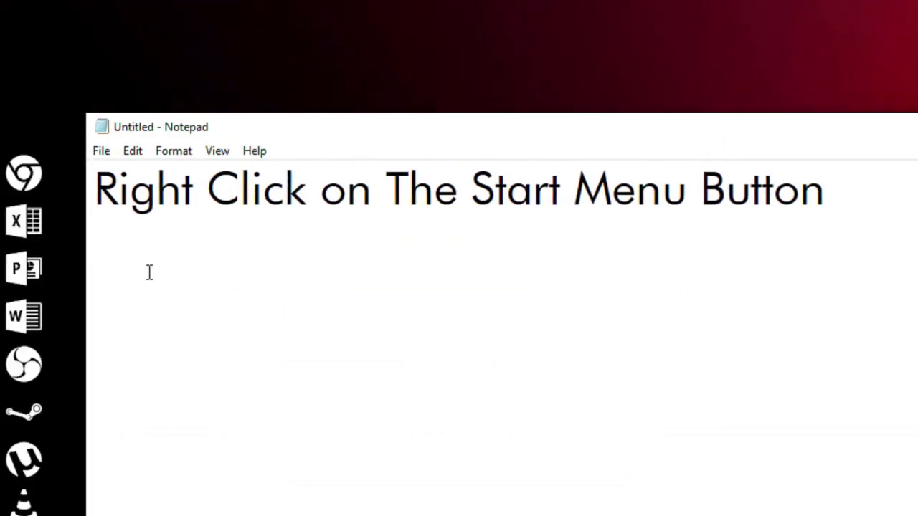
type("Type \"\"")
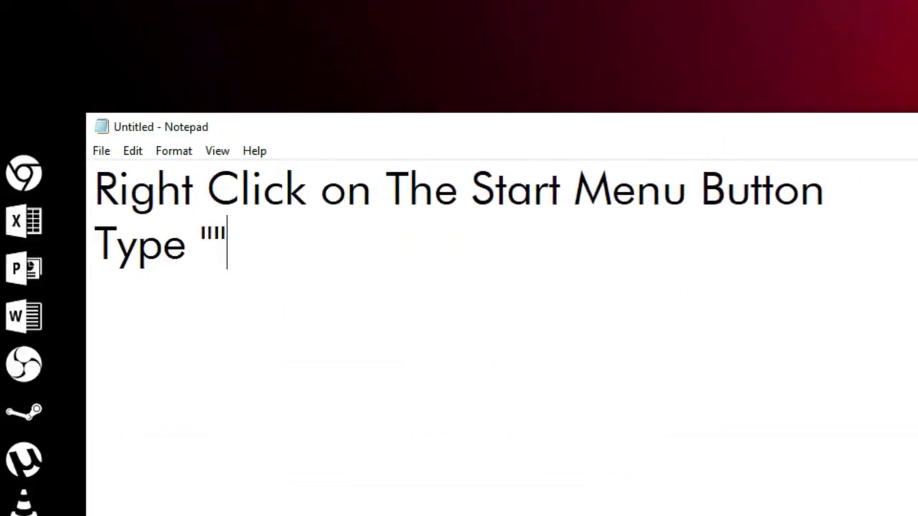
type("regedit")
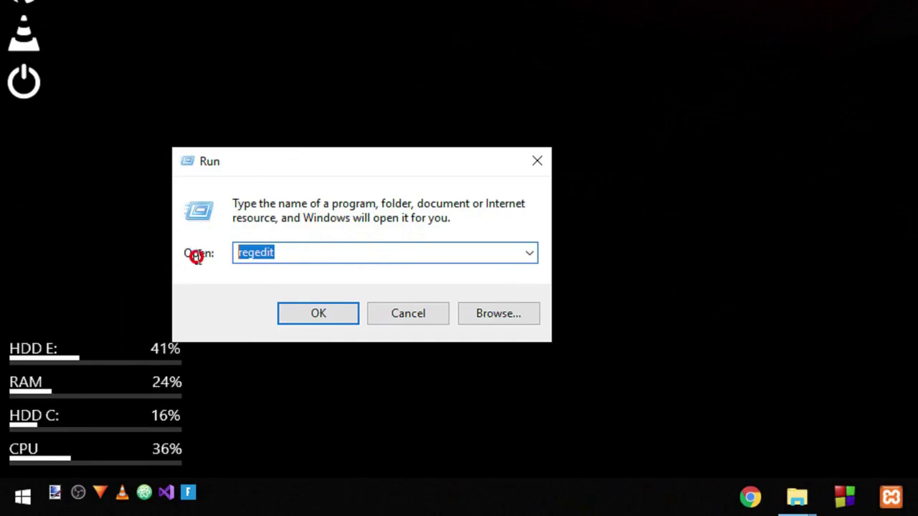
Launch the Registry Editor by running regedit from the Run dialog.
left_click(294, 258)
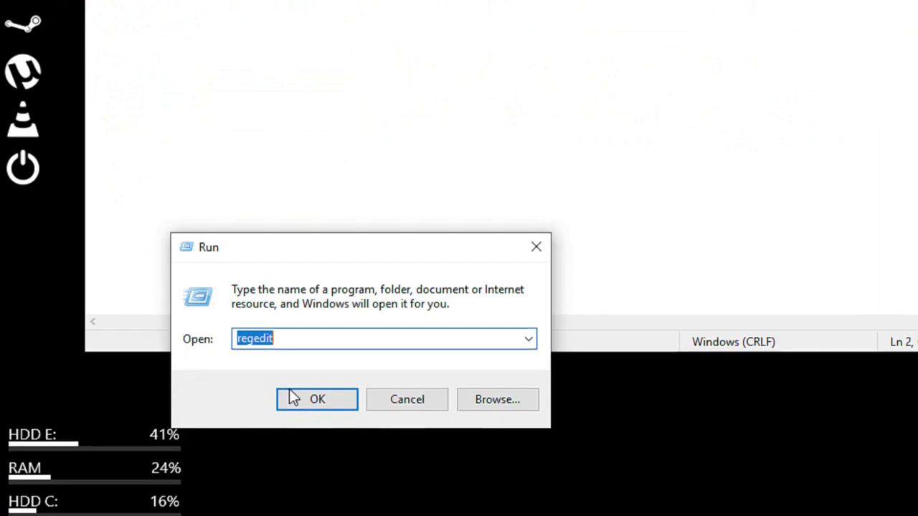
left_click(297, 313)
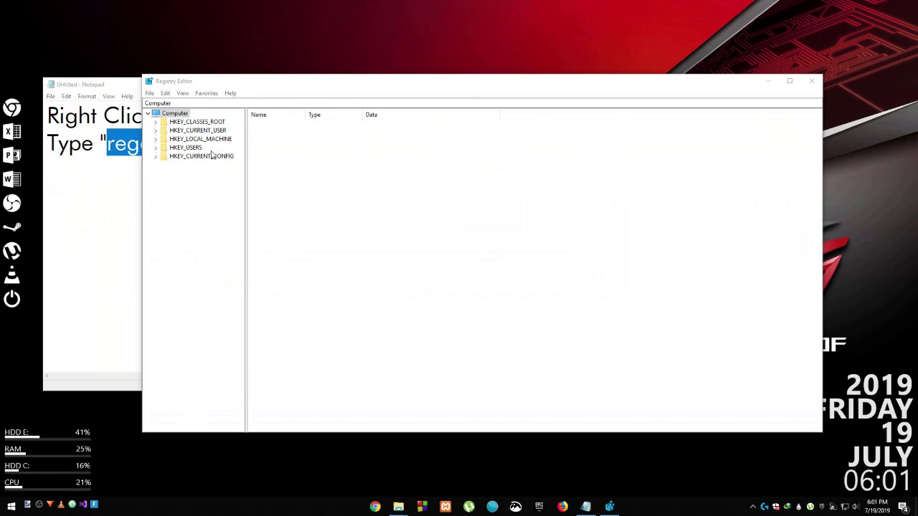
Move and shrink the Registry Editor window, and minimise Notepad behind it.
left_click_drag(217, 84, 120, 79)
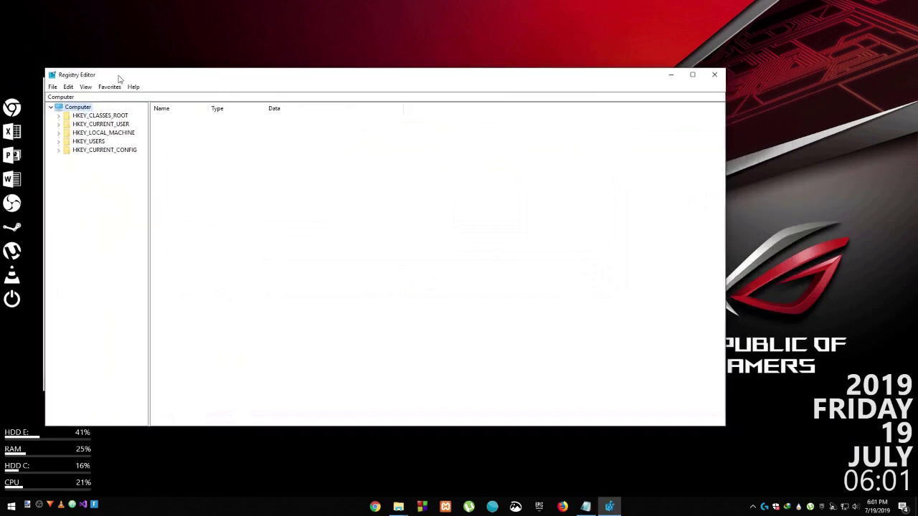
left_click_drag(43, 66, 234, 160)
left_click(583, 84)
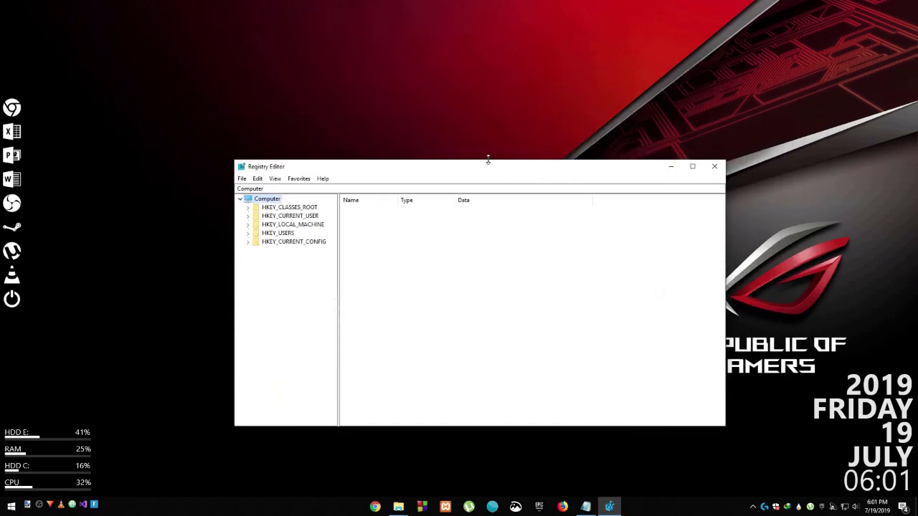
Bring the This PC window forward and place it beside the Registry Editor so the drive icons are in view.
left_click_drag(471, 170, 660, 157)
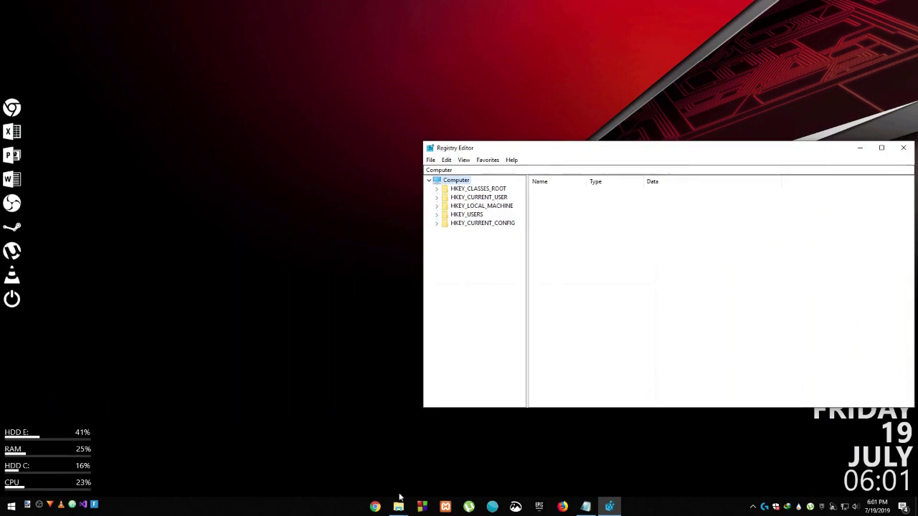
left_click(398, 508)
left_click(460, 473)
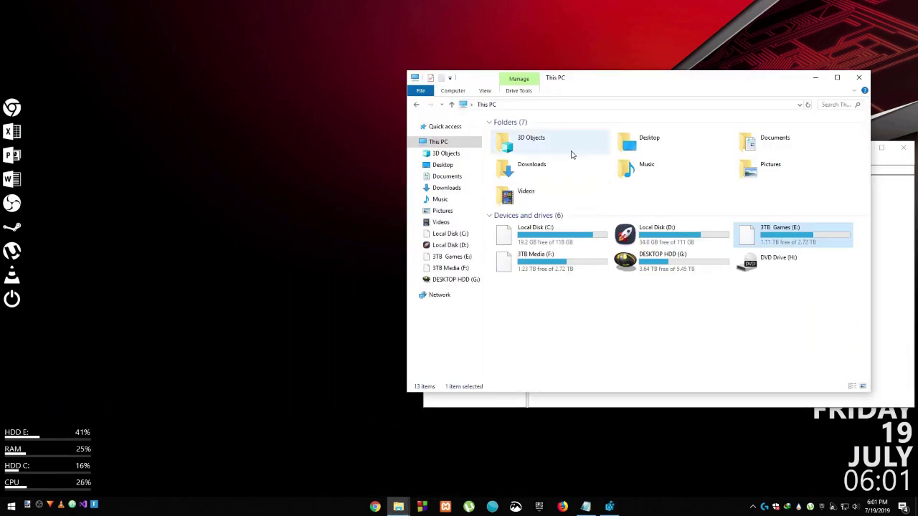
left_click_drag(594, 76, 189, 97)
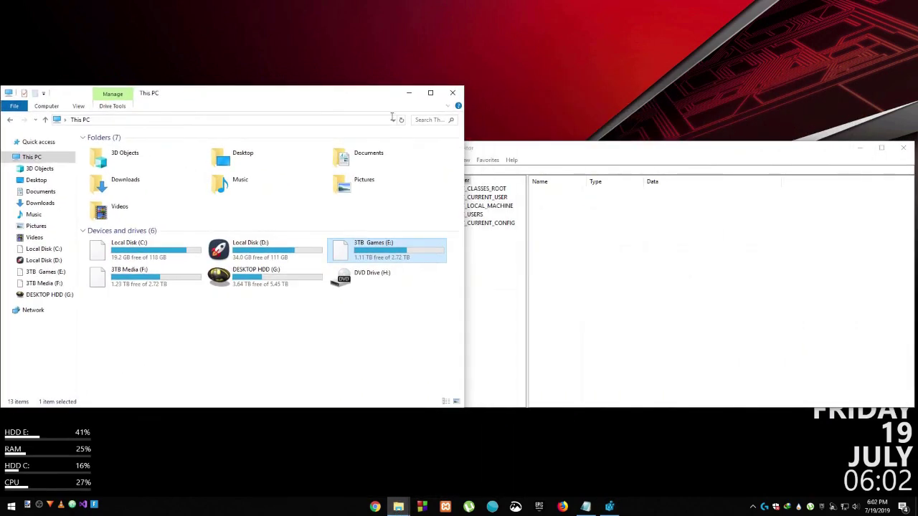
mouse_move(502, 153)
left_mouse_down()
mouse_move(469, 112)
mouse_move(413, 132)
mouse_move(511, 155)
left_mouse_up()
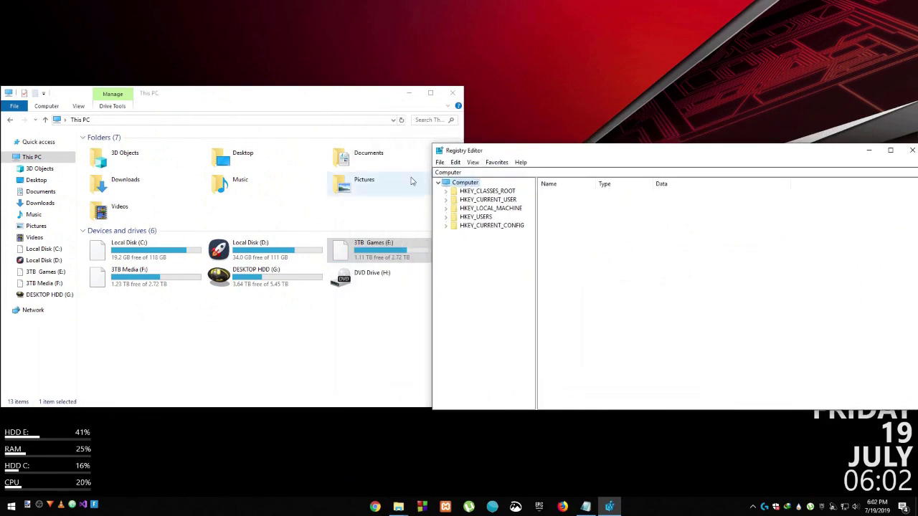
left_click(302, 330)
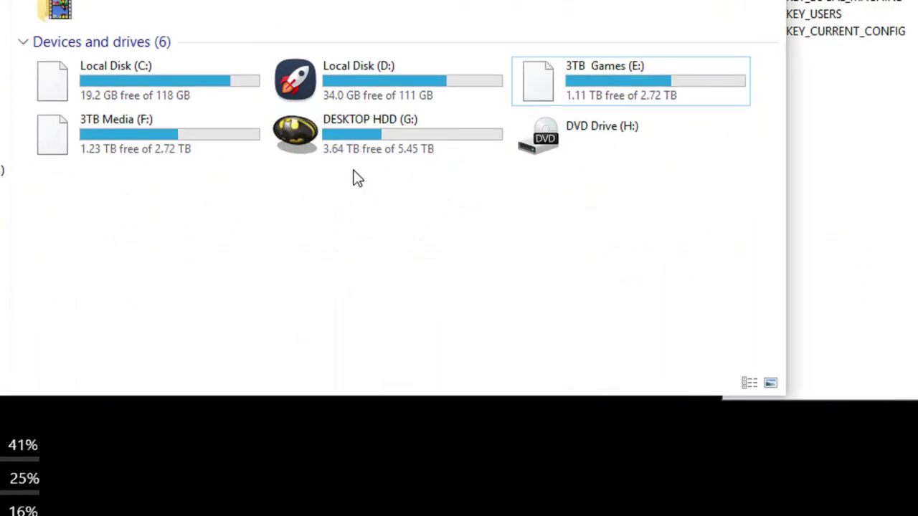
left_click(145, 152)
left_click(79, 194)
left_click(606, 137)
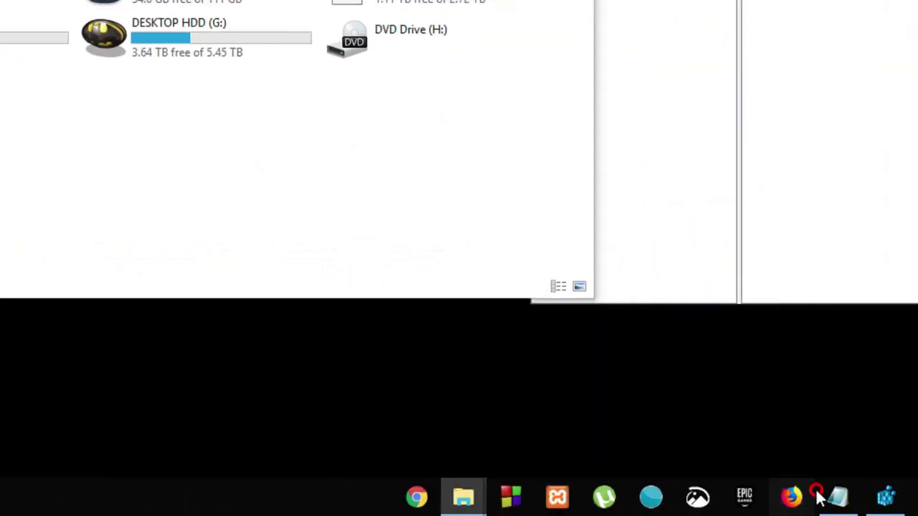
Add a third line reading "Follow me" to the Notepad note and minimise Notepad.
left_click(826, 496)
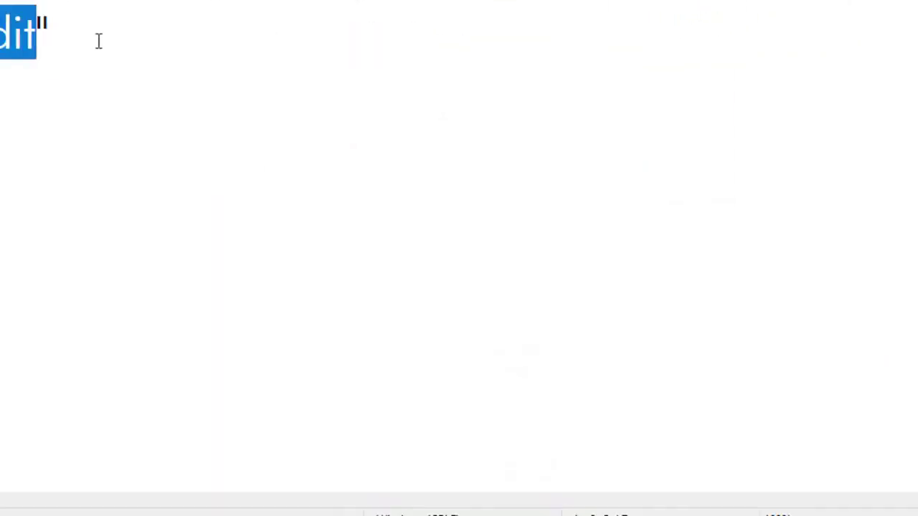
left_click(99, 41)
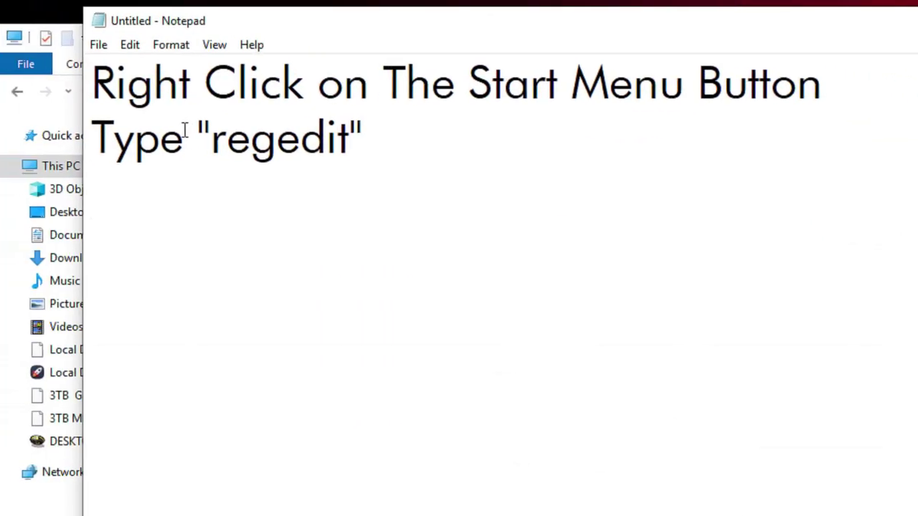
key("Return")
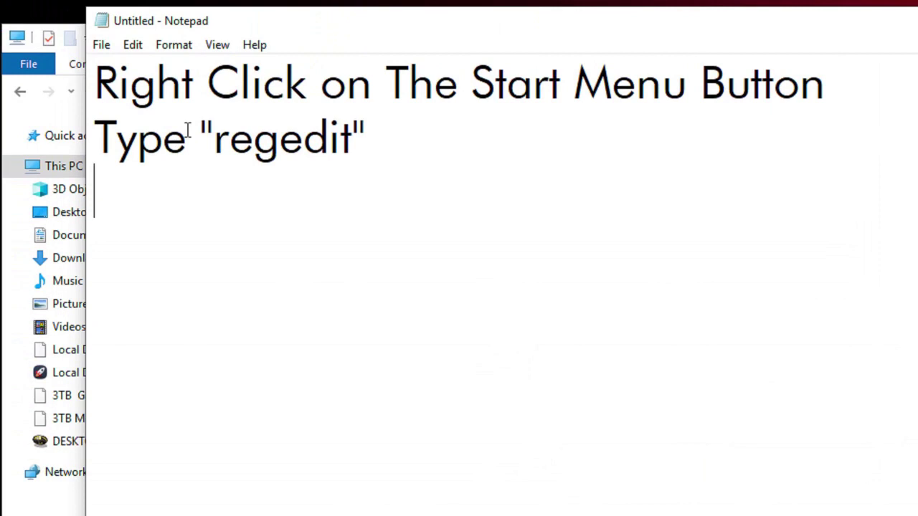
type("Follw")
key("BackSpace")
type("ow me")
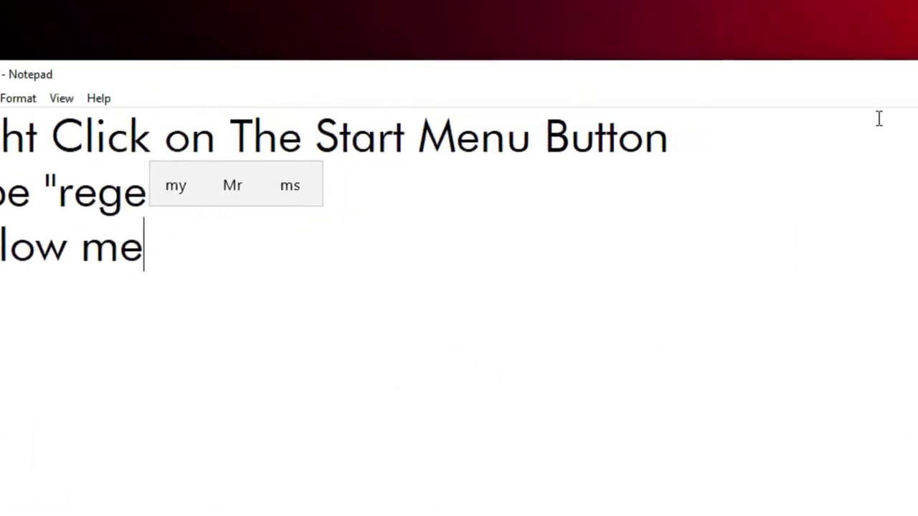
left_click(815, 117)
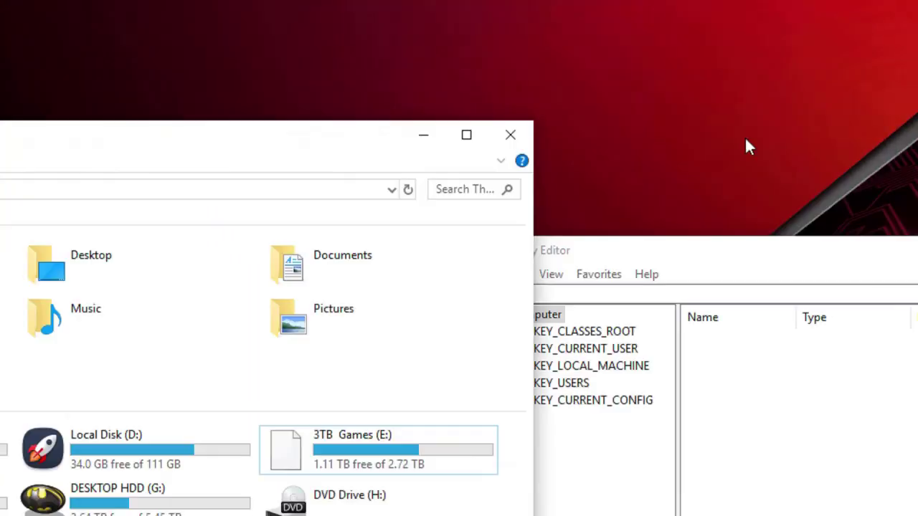
In the Registry Editor, expand HKEY_LOCAL_MACHINE and its SOFTWARE key.
left_click(680, 262)
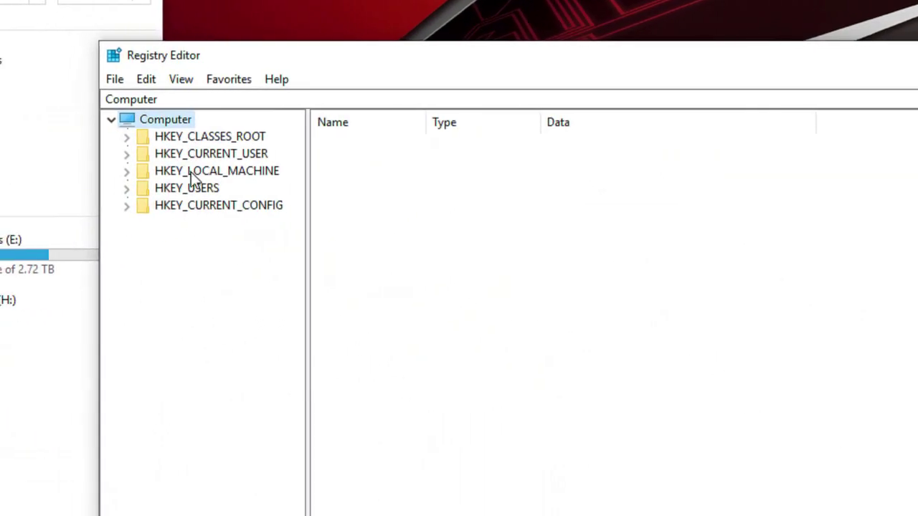
left_click(155, 172)
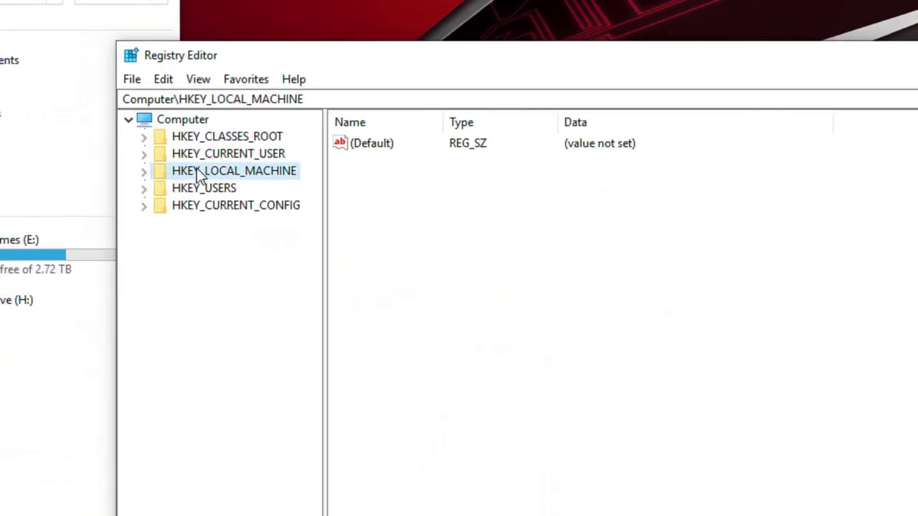
left_click(139, 173)
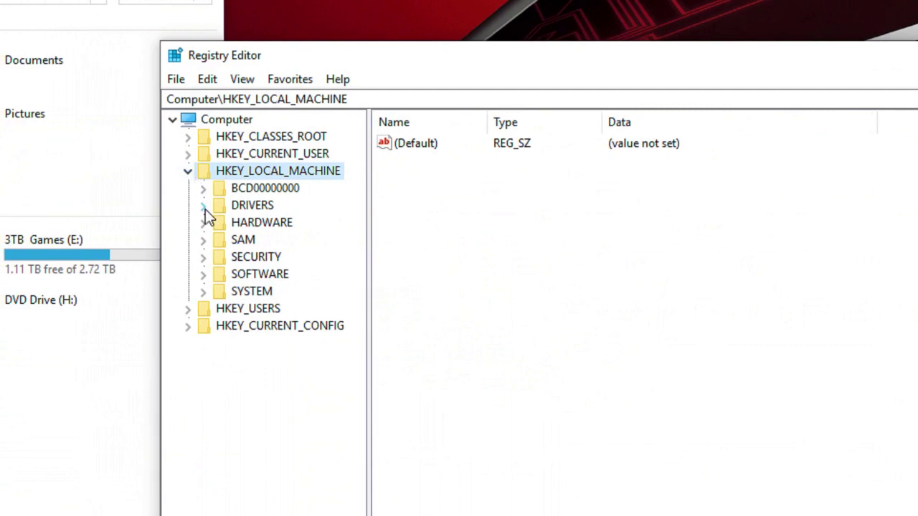
left_click(231, 276)
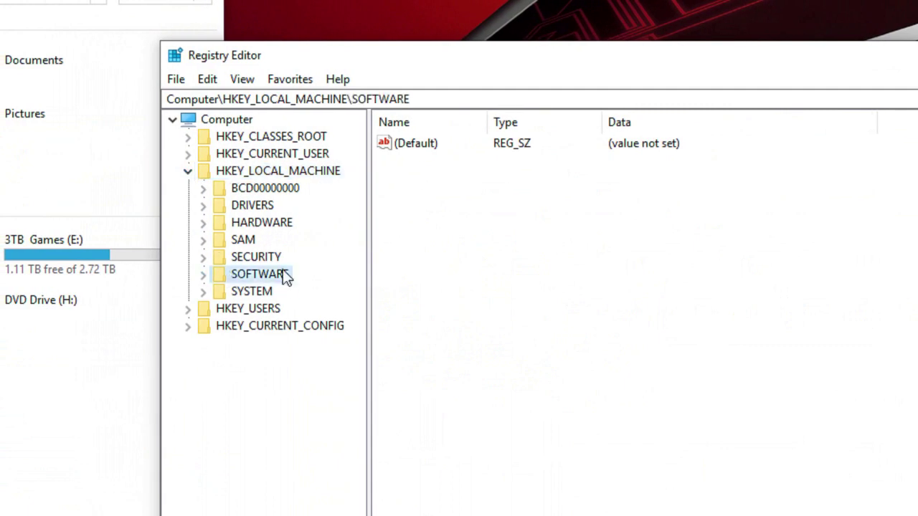
left_click(203, 275)
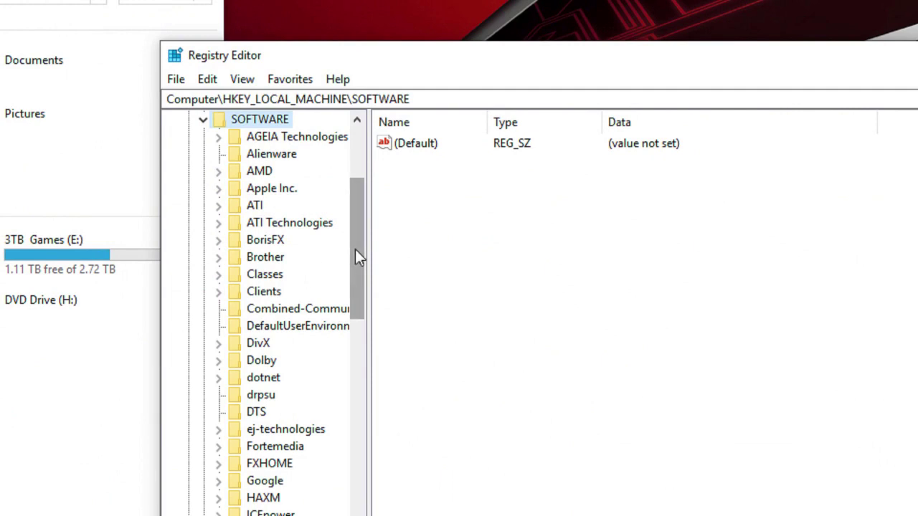
left_click_drag(355, 249, 342, 366)
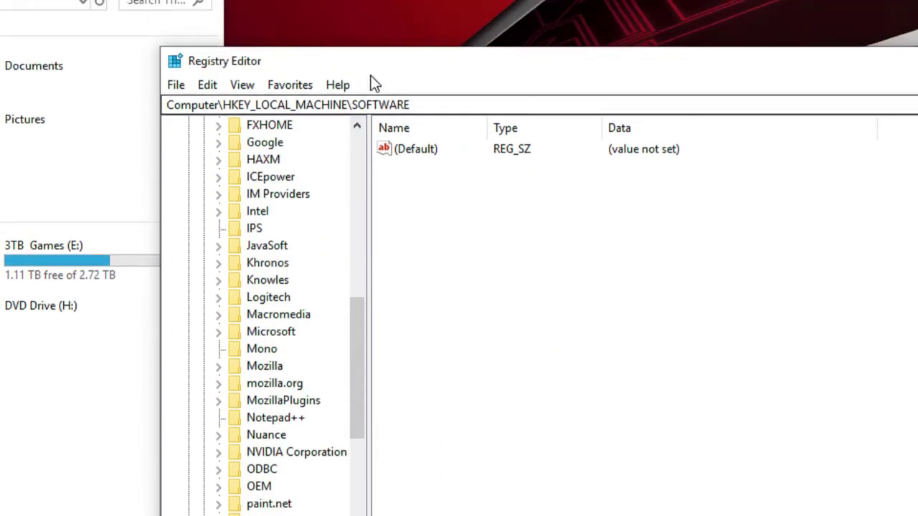
Reposition the Registry Editor window and make it narrower.
left_click_drag(161, 47, 162, 102)
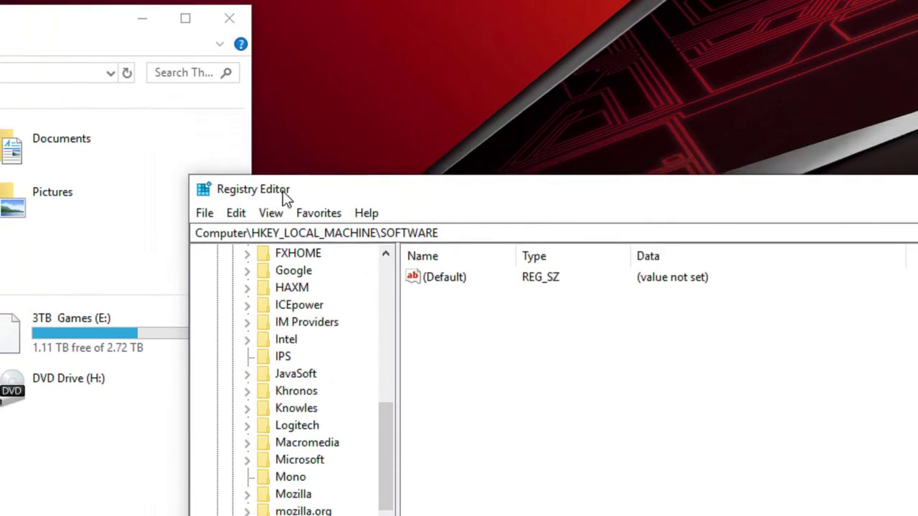
left_click_drag(285, 200, 170, 107)
left_click_drag(265, 359, 262, 380)
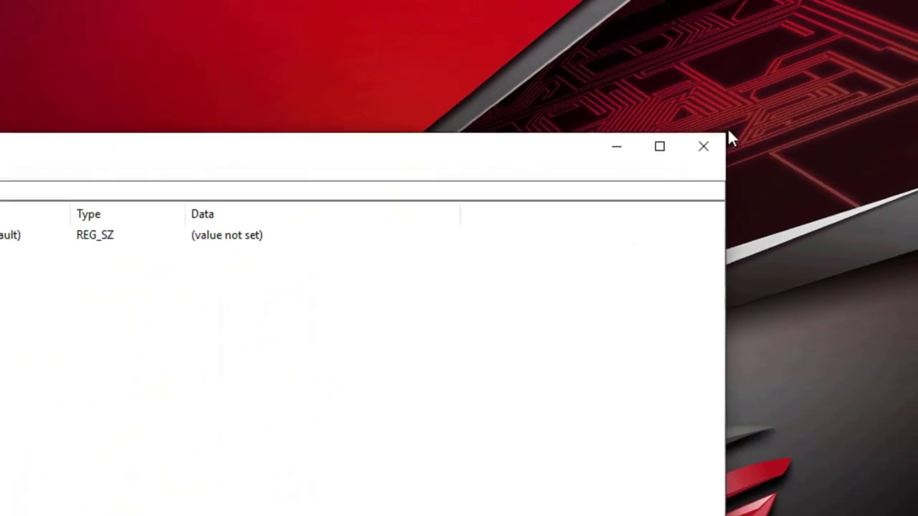
left_click_drag(737, 128, 455, 142)
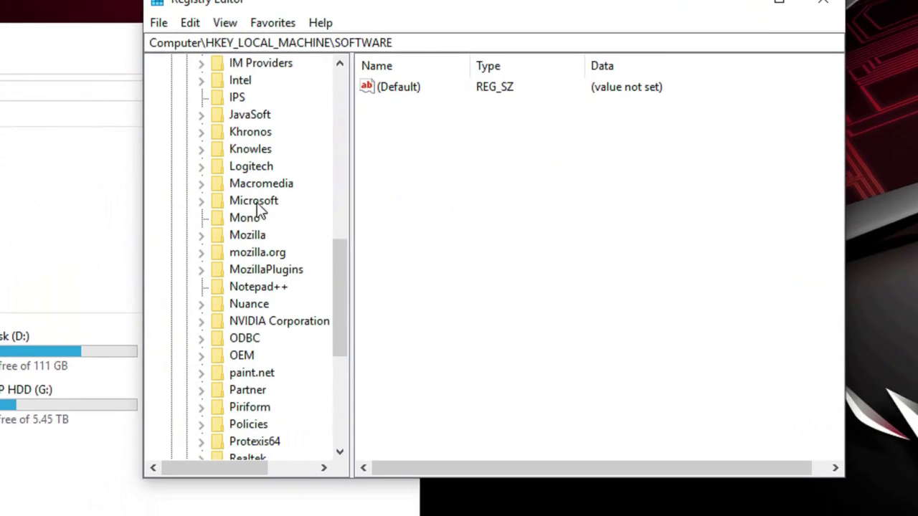
Expand the Microsoft key under SOFTWARE, and expand the Windows key inside it.
left_click(257, 204)
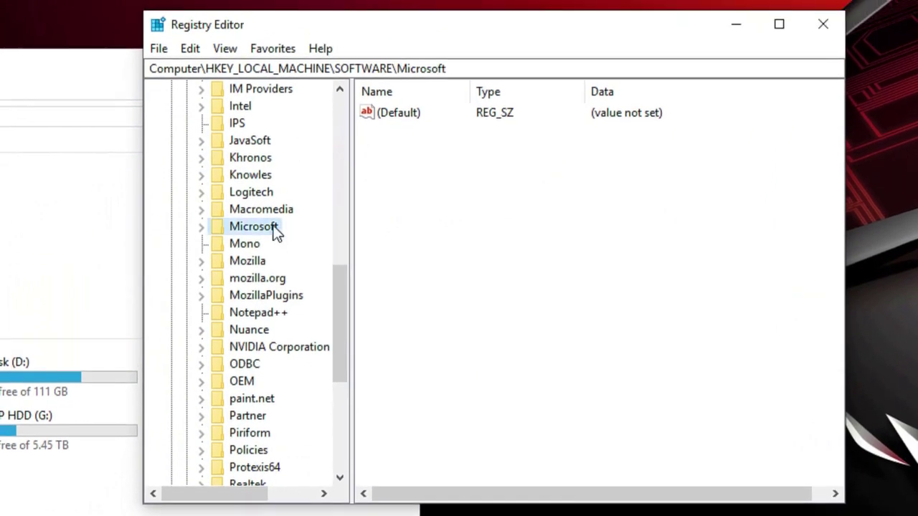
double_click(277, 233)
left_click_drag(340, 149, 327, 404)
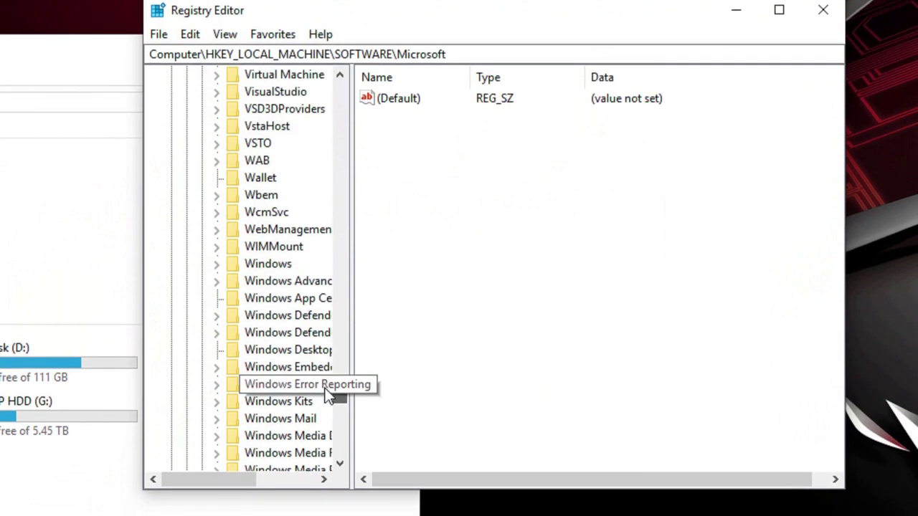
left_click(240, 281)
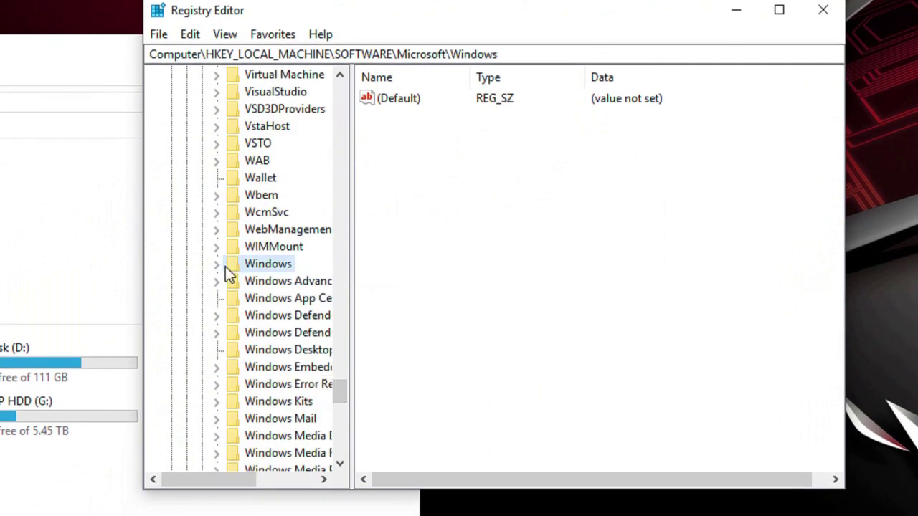
left_click(216, 266)
Expand the CurrentVersion key under Windows, and expand its Explorer subkey.
left_click_drag(236, 459, 262, 391)
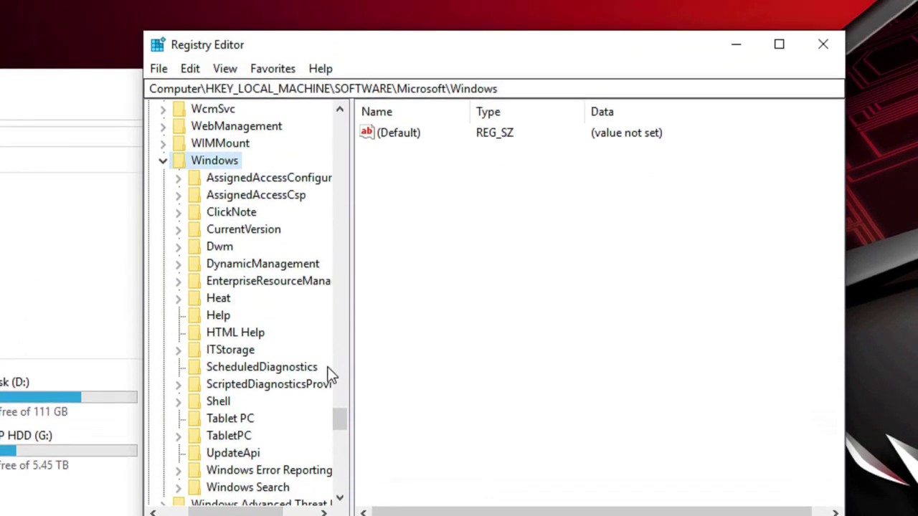
scroll(339, 409, "down", 1)
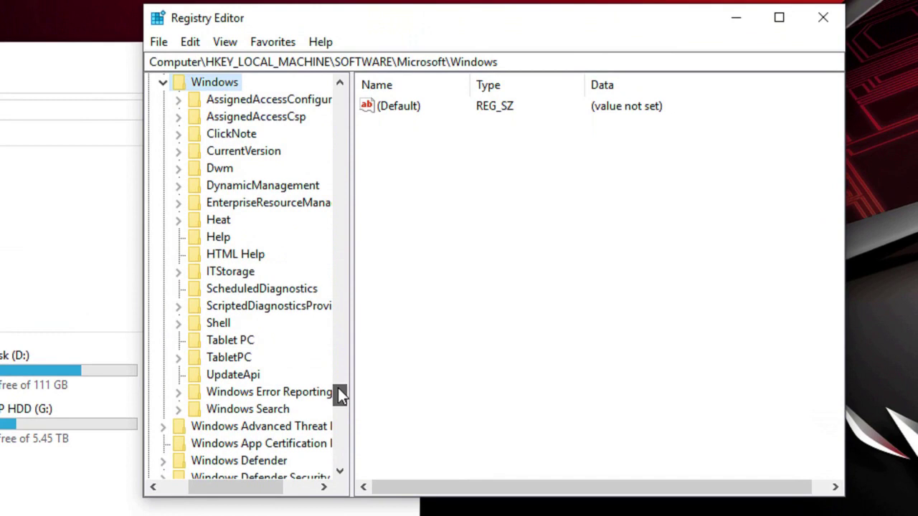
left_click(215, 154)
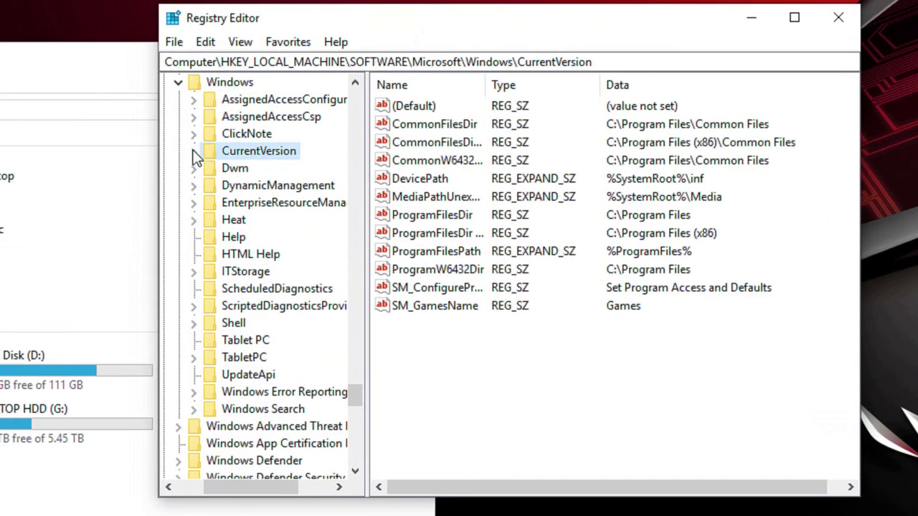
left_click(178, 151)
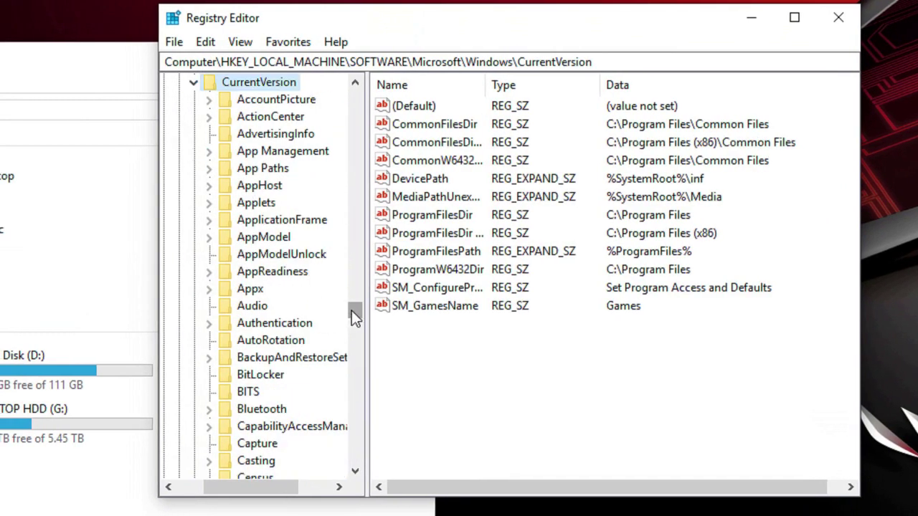
left_click_drag(352, 311, 353, 344)
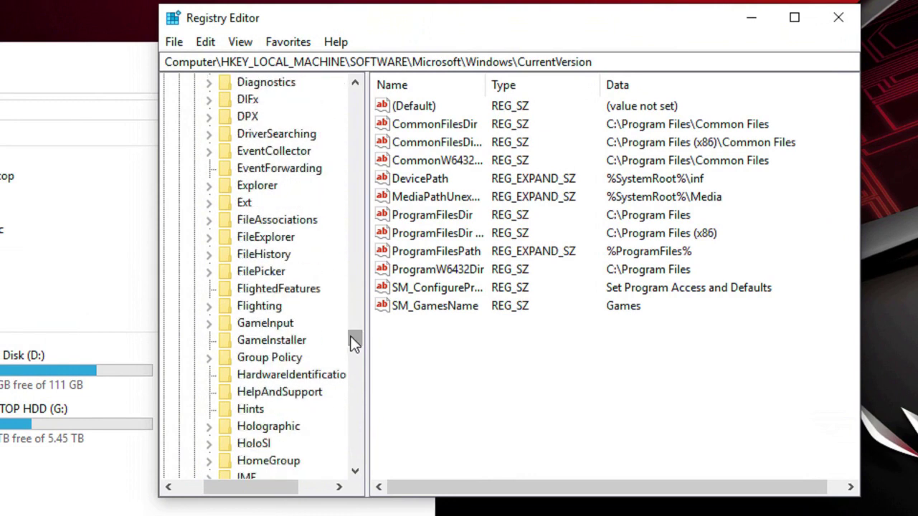
left_click(257, 186)
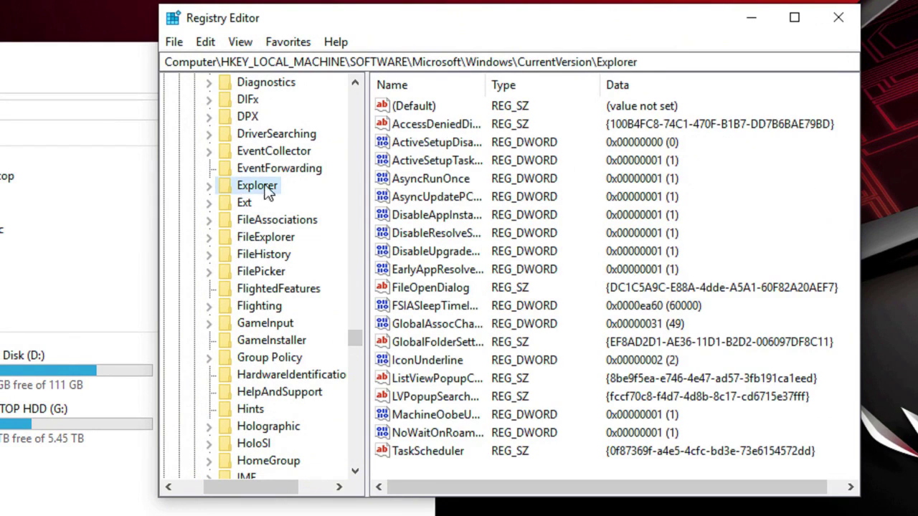
left_click(209, 186)
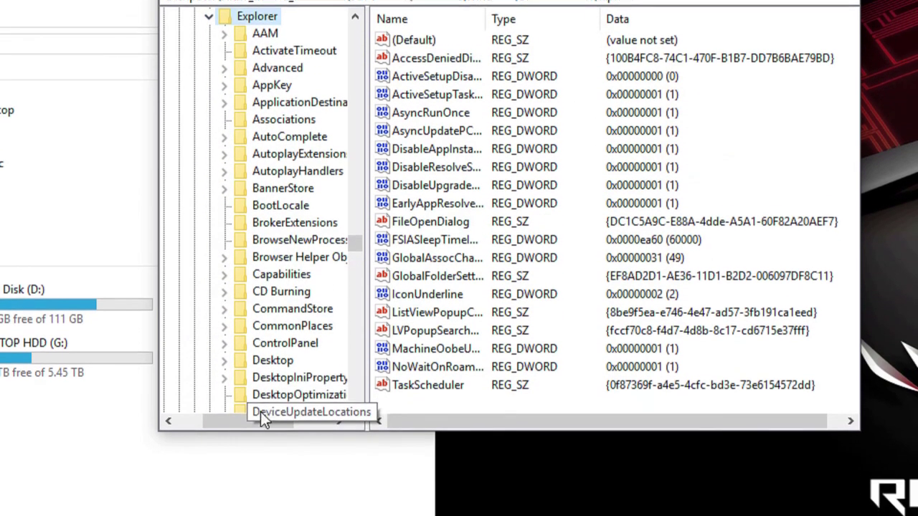
left_click_drag(262, 421, 279, 421)
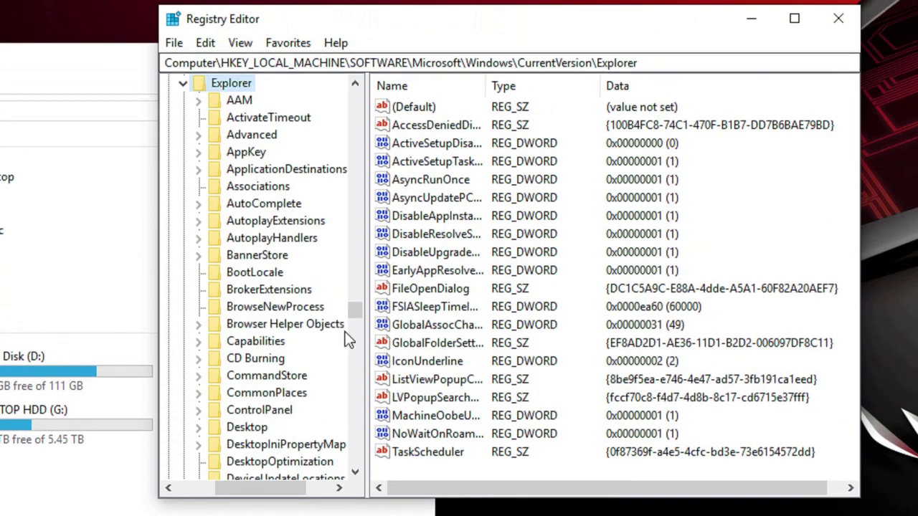
Select the DriveIcons key under Explorer and expand it to show its drive-letter subkeys.
mouse_move(352, 295)
left_mouse_down()
mouse_move(349, 334)
mouse_move(348, 313)
left_mouse_up()
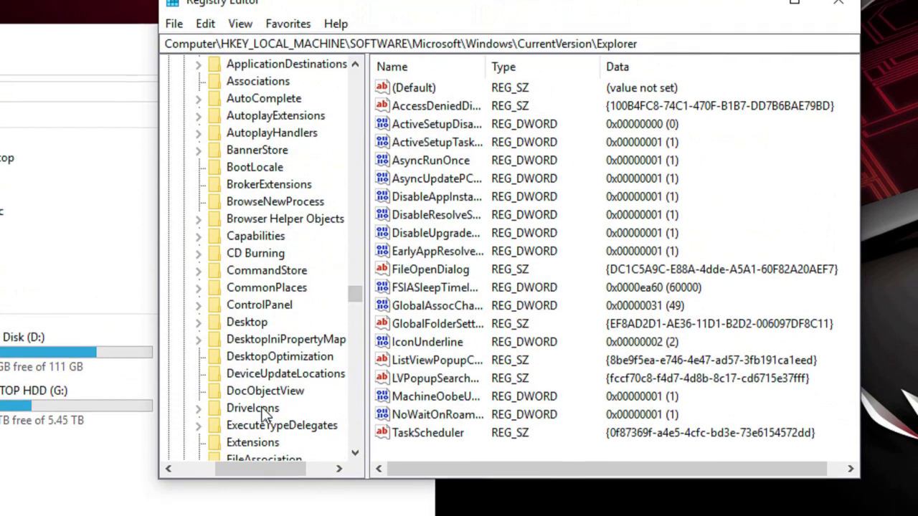
left_click(278, 427)
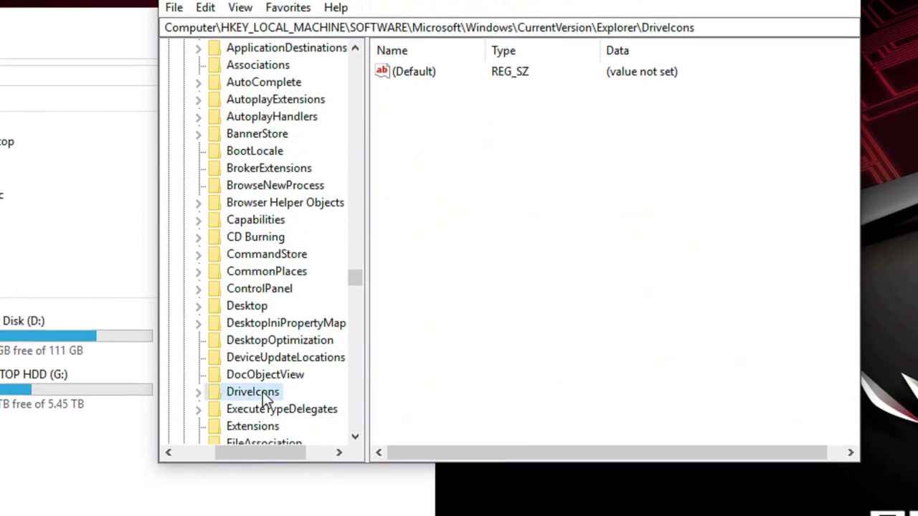
left_click(198, 388)
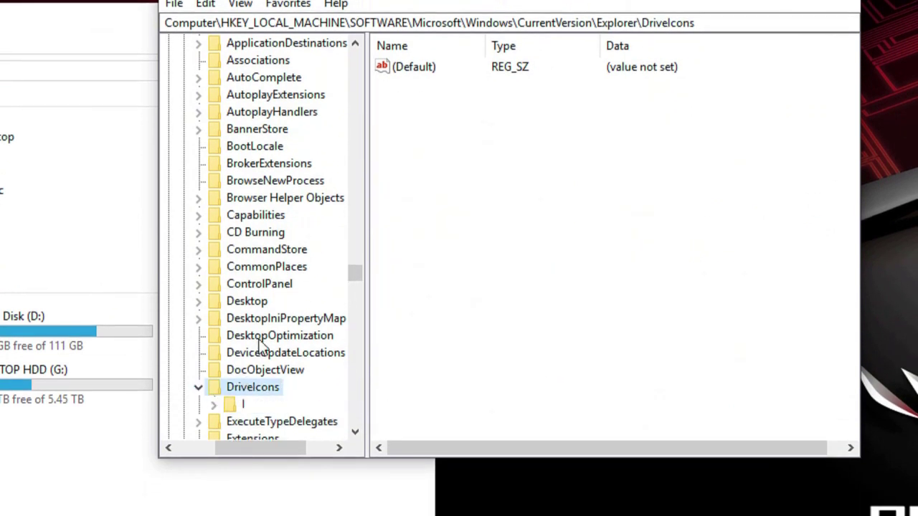
left_click_drag(355, 279, 353, 286)
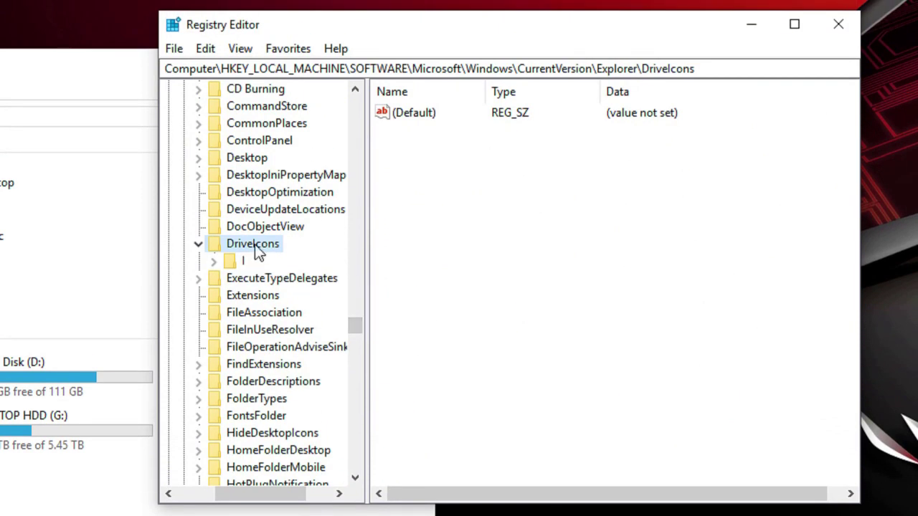
Create a new subkey named C under the DriveIcons key for the Local Disk (C:) drive.
right_click(255, 249)
mouse_move(310, 283)
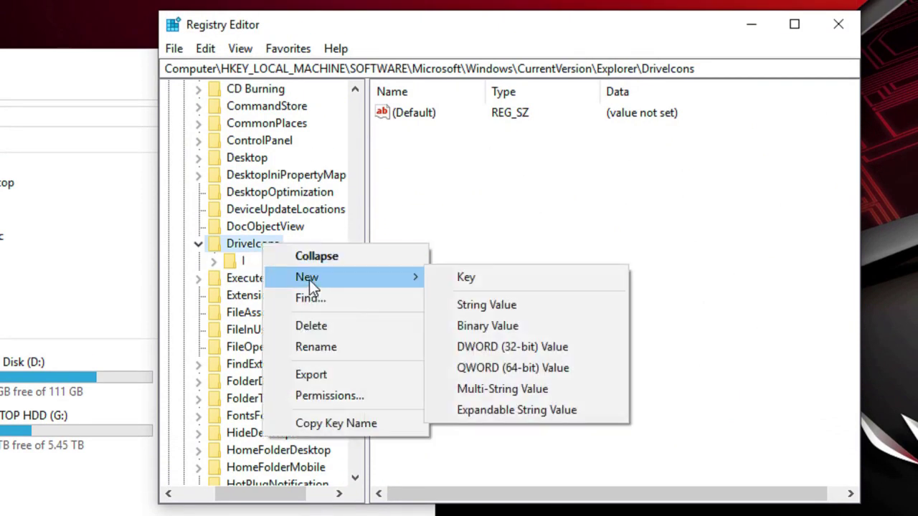
left_click(471, 284)
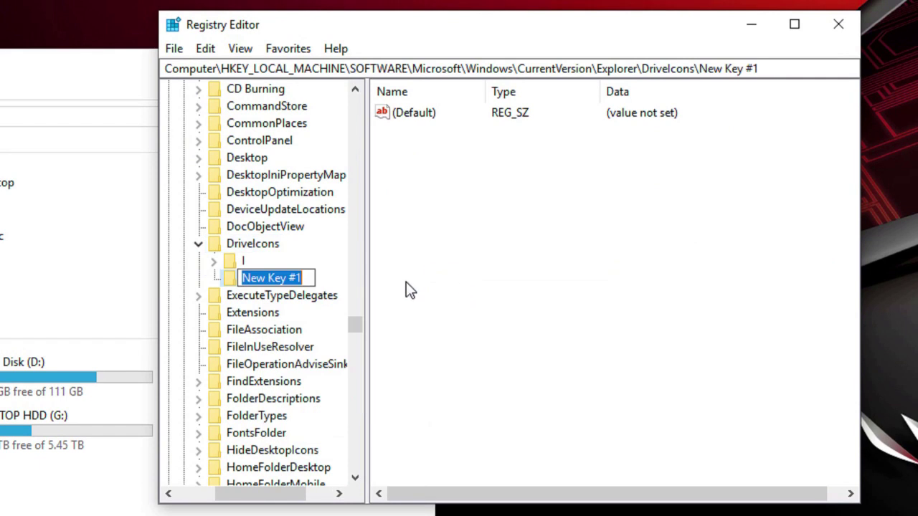
type("C")
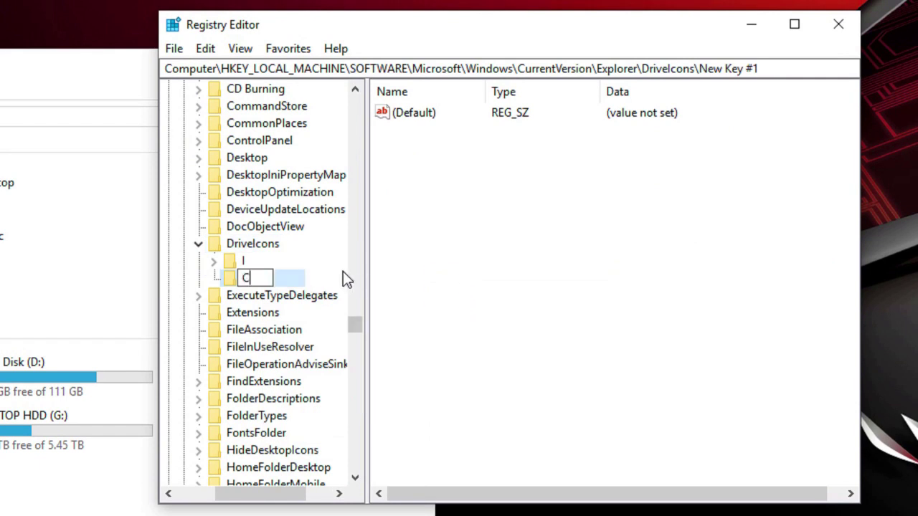
key("Return")
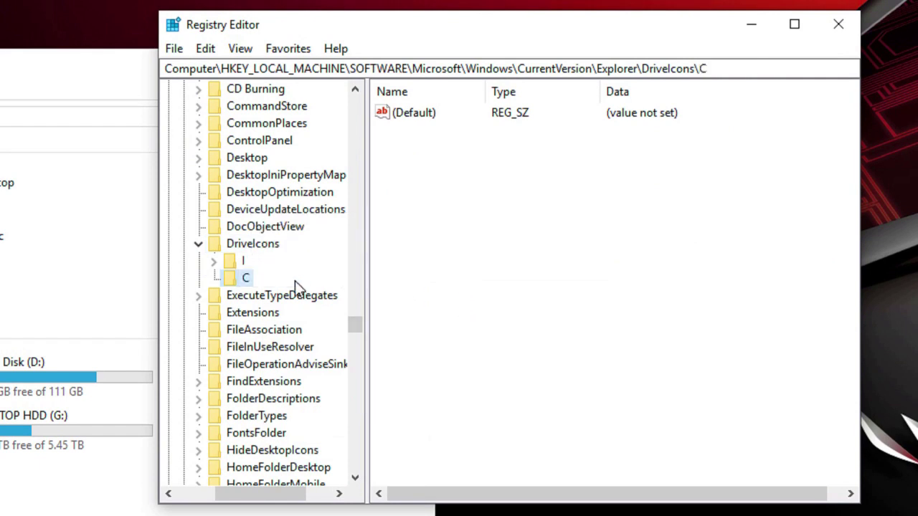
left_click(243, 280)
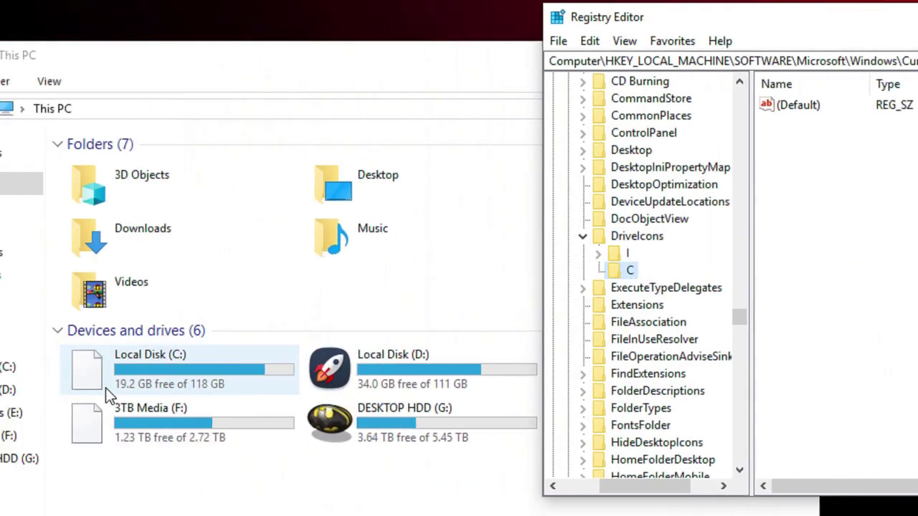
left_click(107, 382)
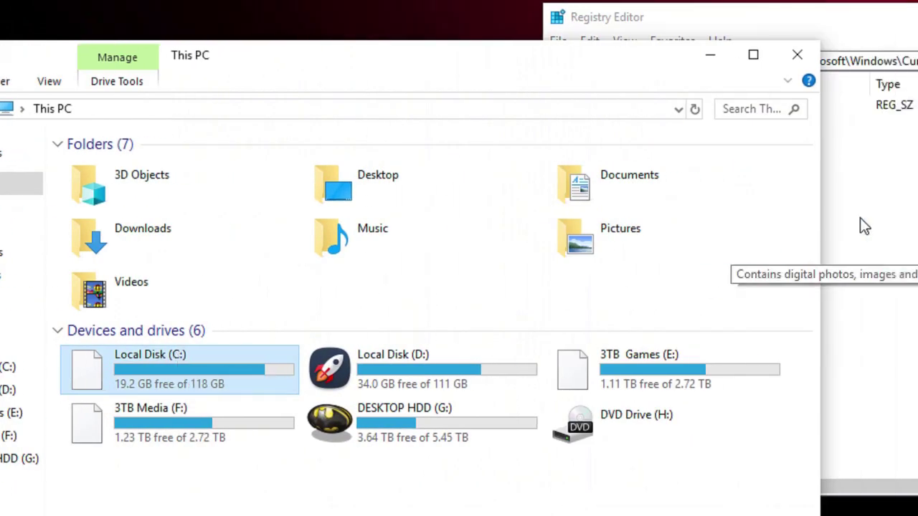
left_click(545, 229)
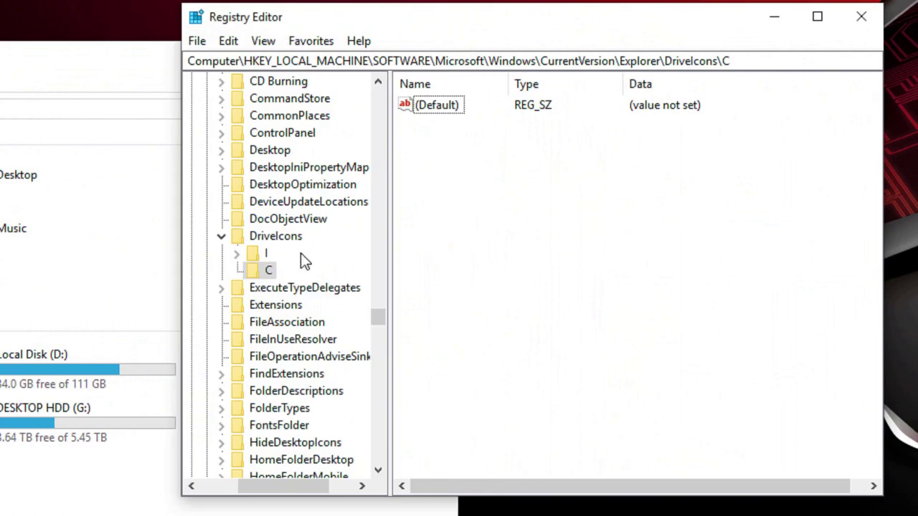
Create a subkey named DefaultIcon inside the C key under DriveIcons.
right_click(271, 272)
mouse_move(298, 307)
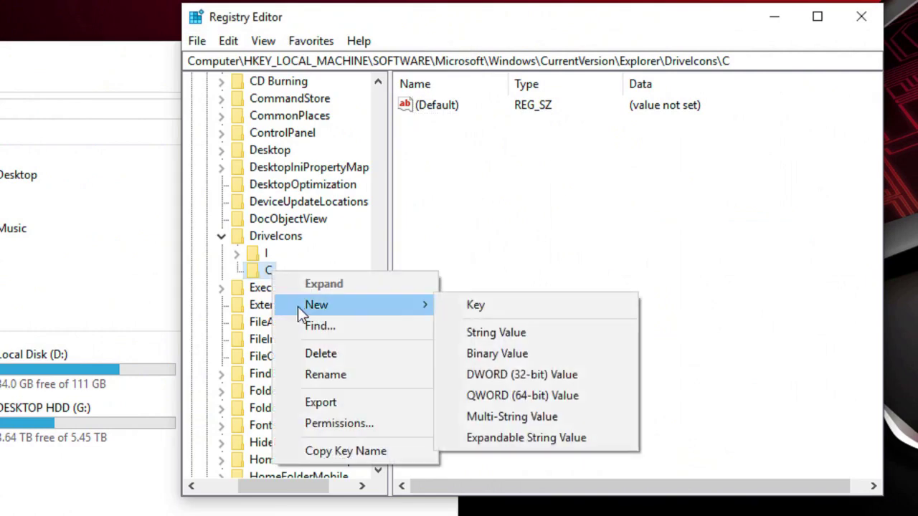
left_click(477, 307)
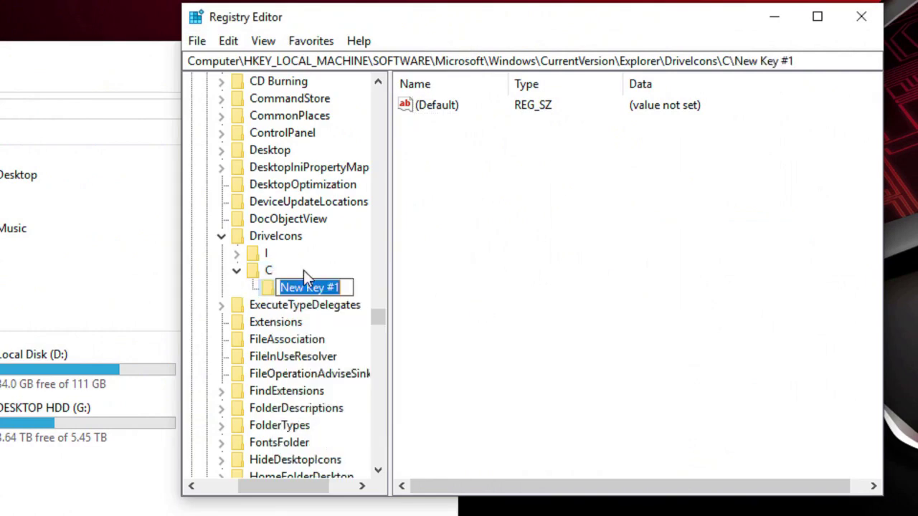
type("De")
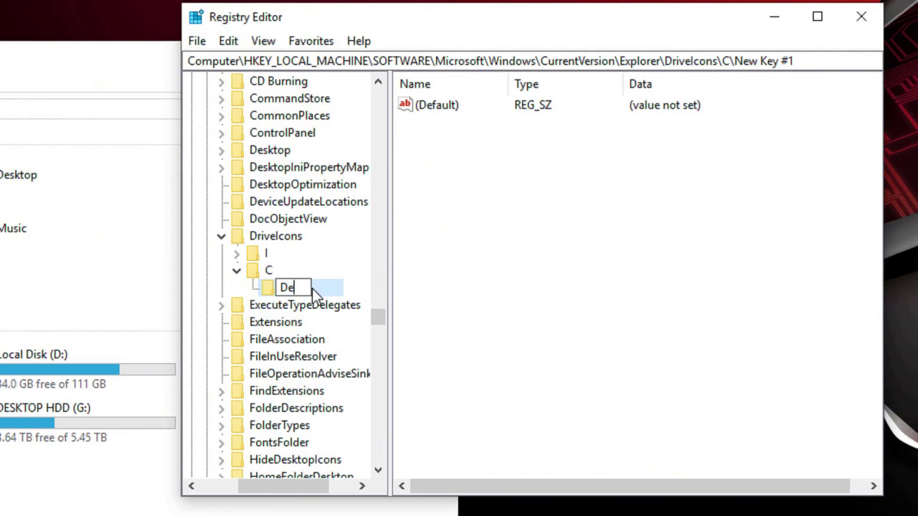
type("fault")
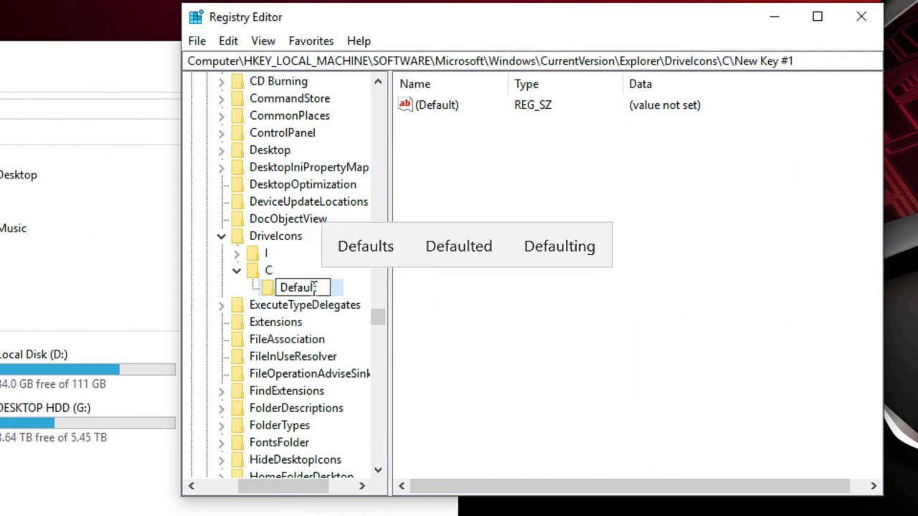
type("Icon")
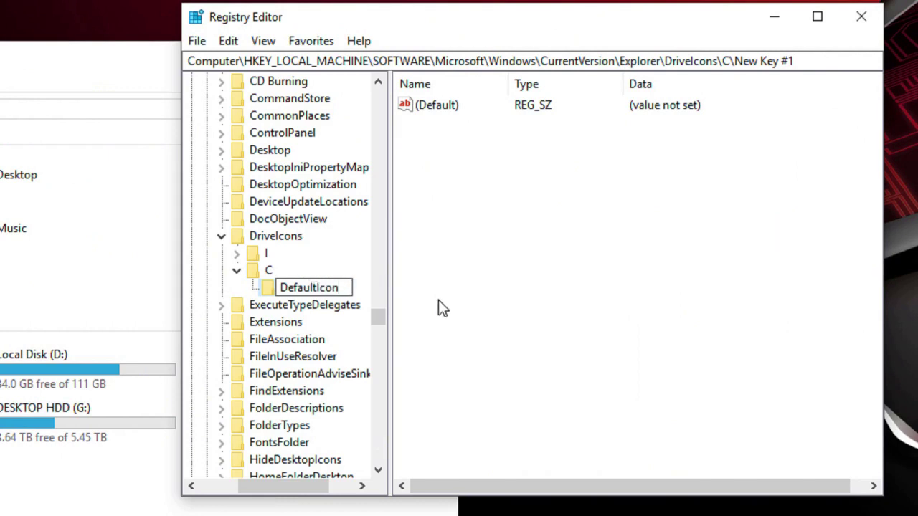
left_click_drag(340, 288, 309, 306)
left_click(345, 288)
key("Return")
left_click(417, 263)
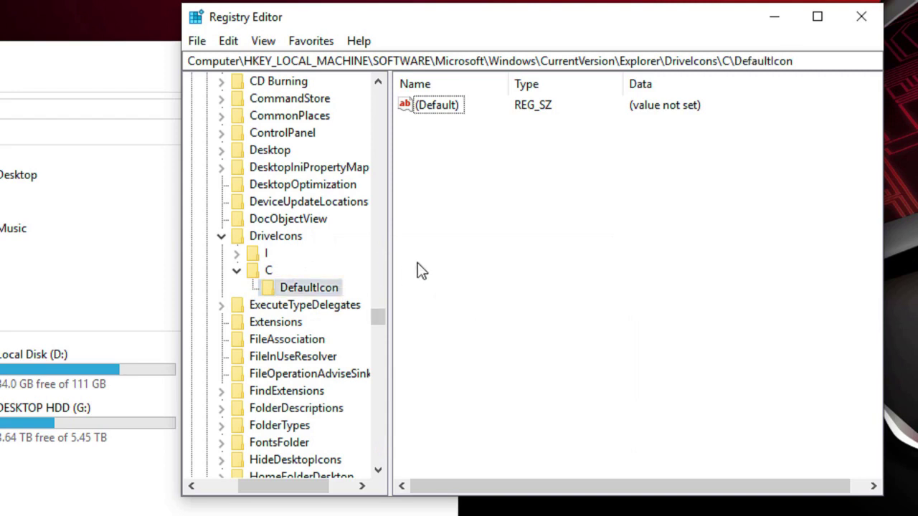
Set the (Default) string of the DefaultIcon key under C to empty value data.
left_click(301, 286)
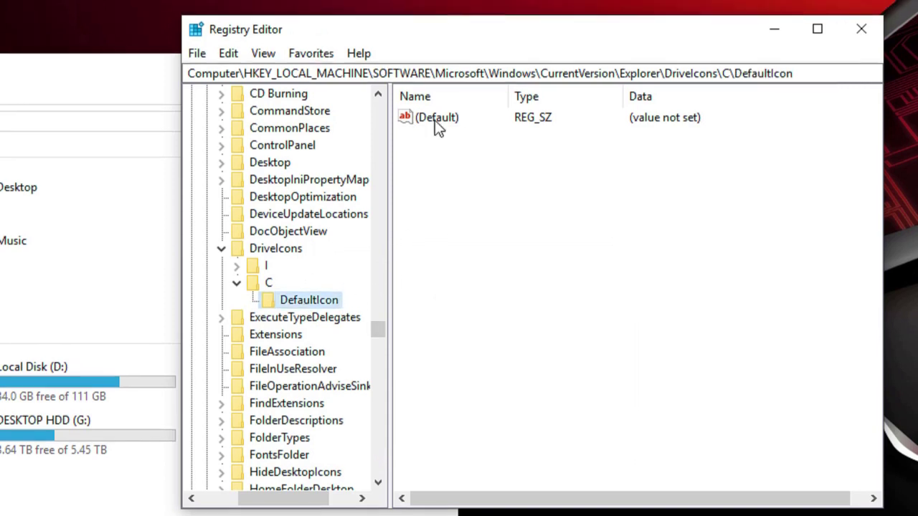
double_click(437, 105)
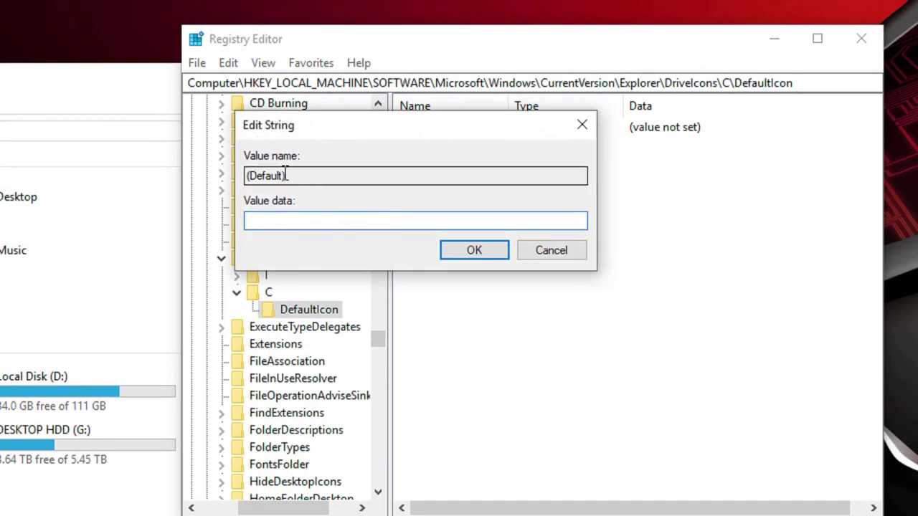
left_click(467, 250)
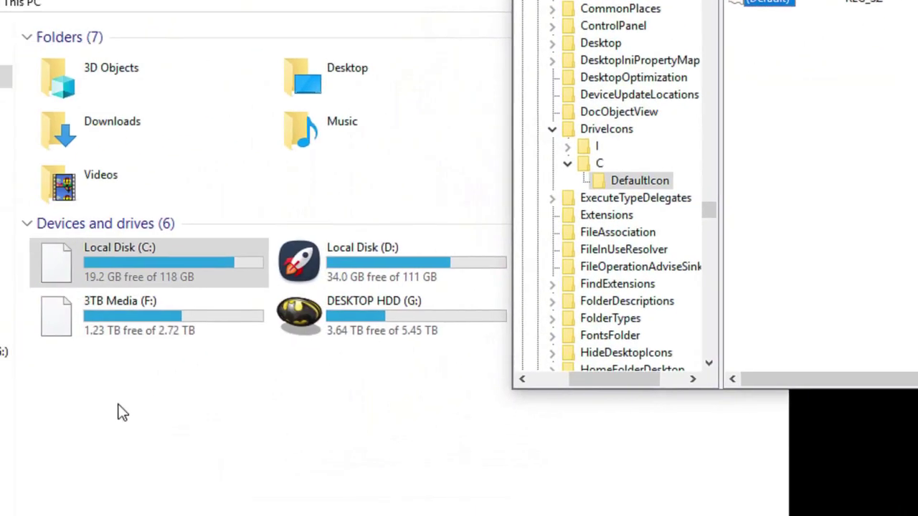
Switch to the This PC window in File Explorer, refresh it to reload the drive icons, and select Local Disk (C:).
left_click(168, 389)
right_click(199, 392)
left_click(230, 461)
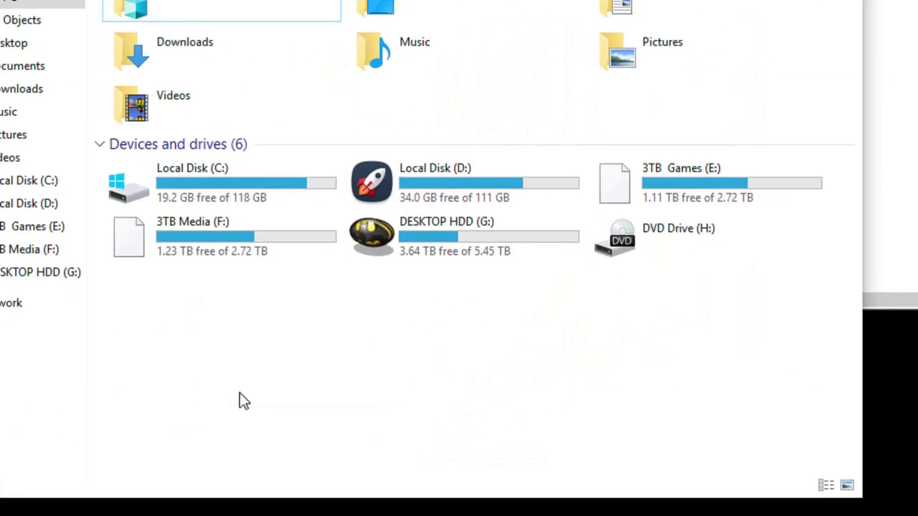
left_click(119, 184)
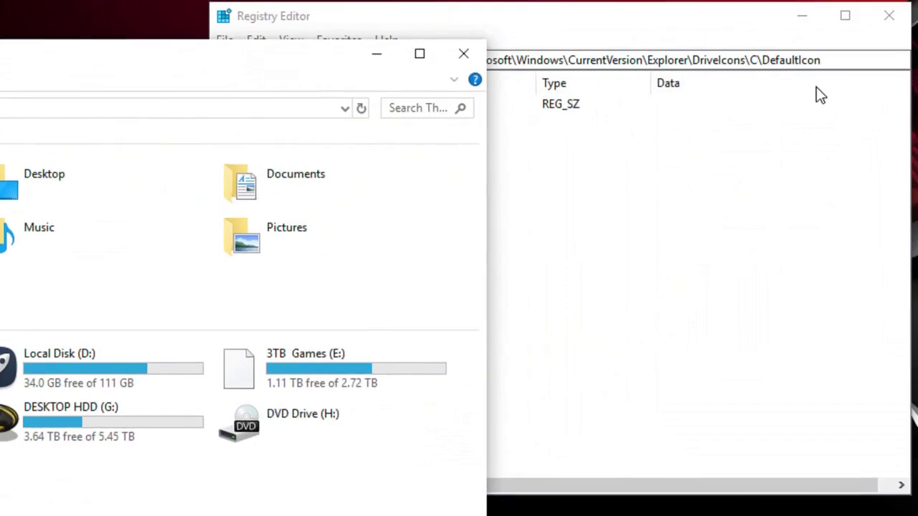
Return to the Registry Editor, collapse the C key, and create a new subkey named F under DriveIcons.
left_click(728, 157)
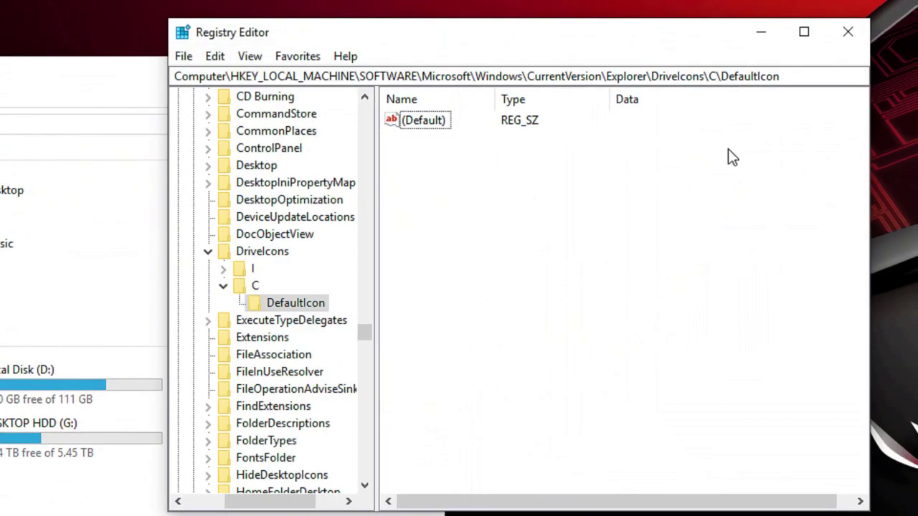
left_click(223, 286)
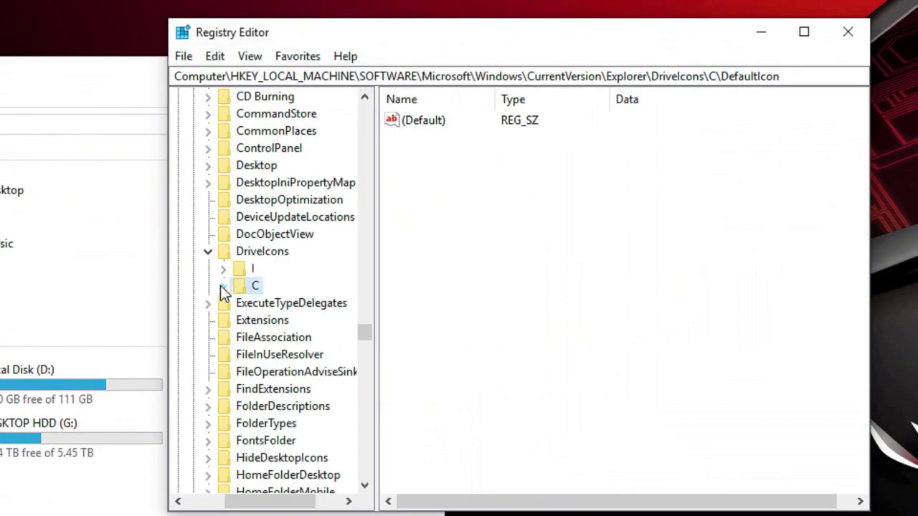
right_click(260, 253)
mouse_move(278, 286)
left_click(439, 287)
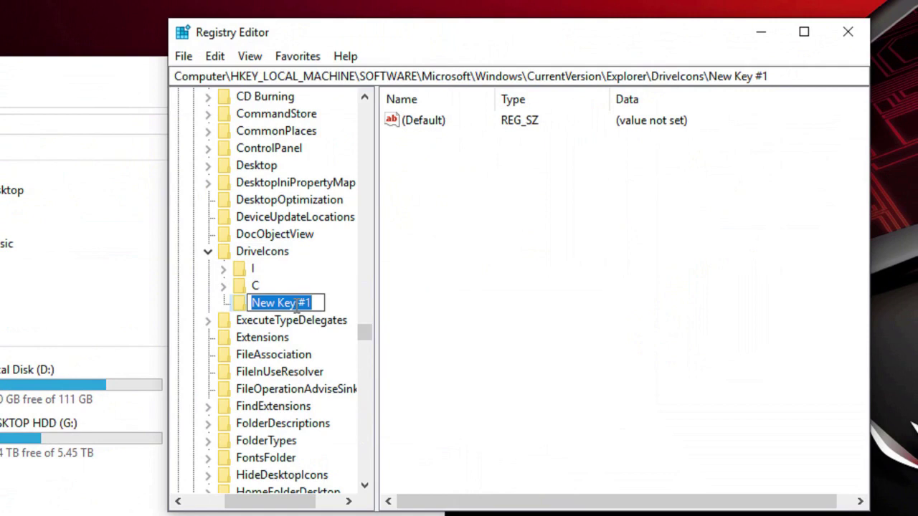
type("F")
key("Return")
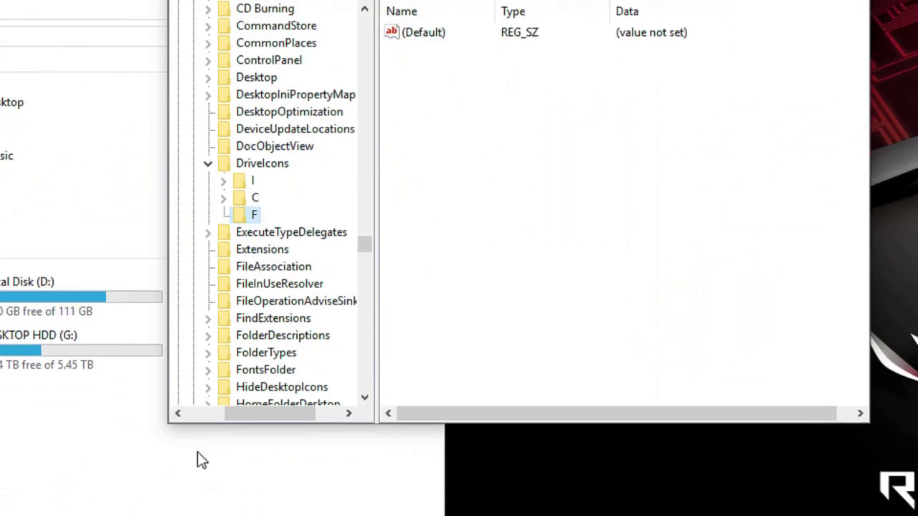
Create another subkey named E under the DriveIcons key.
left_click(199, 409)
left_click(495, 127)
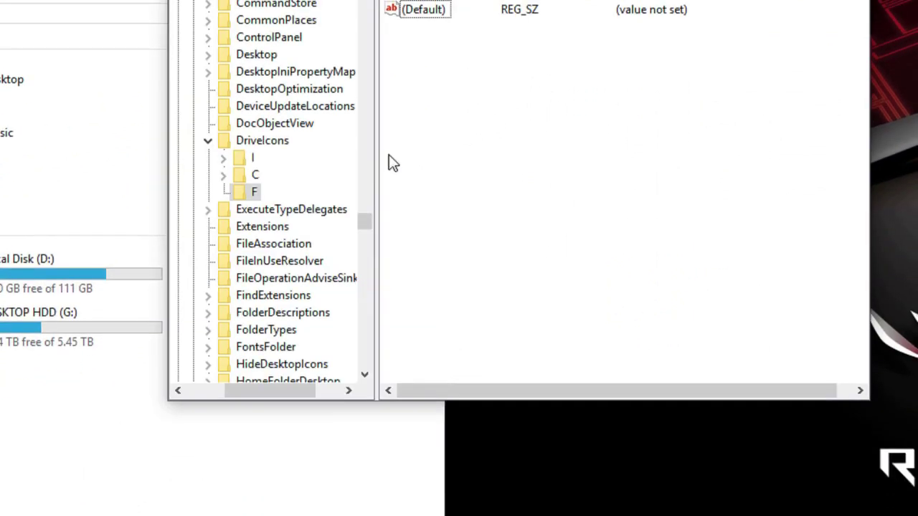
right_click(262, 141)
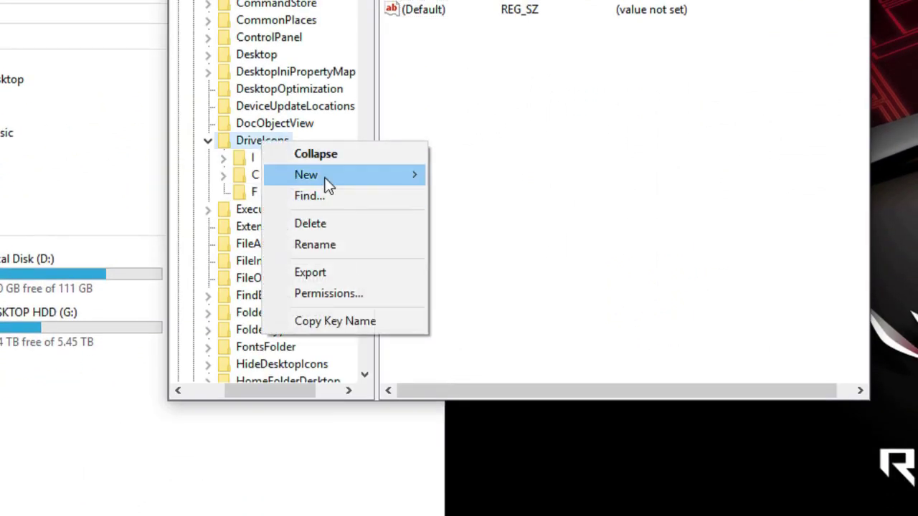
mouse_move(328, 183)
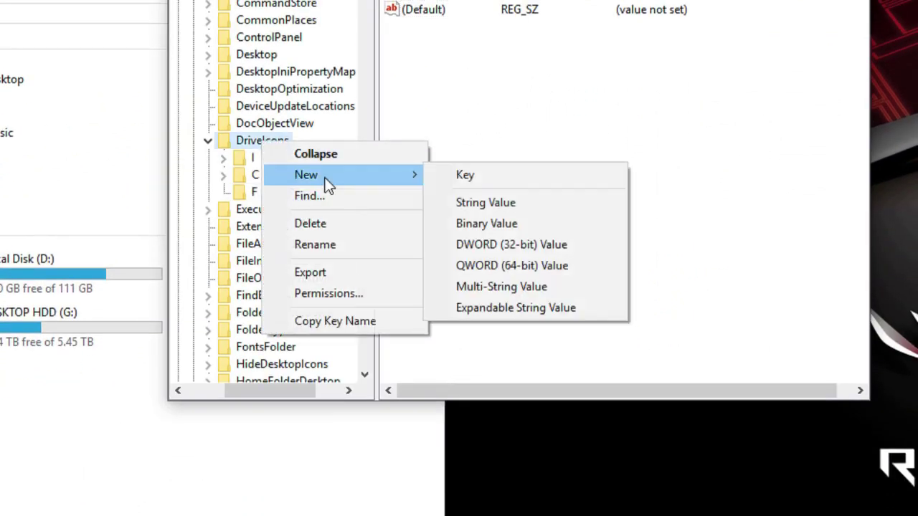
left_click(512, 175)
type("E")
key("Return")
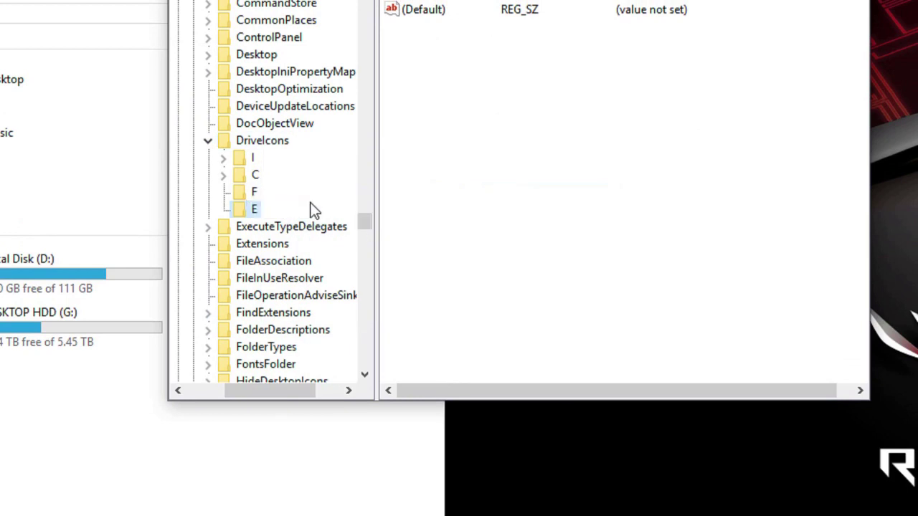
Create a subkey named DefaultIcon inside the F key under DriveIcons.
right_click(252, 195)
mouse_move(285, 231)
left_click(456, 237)
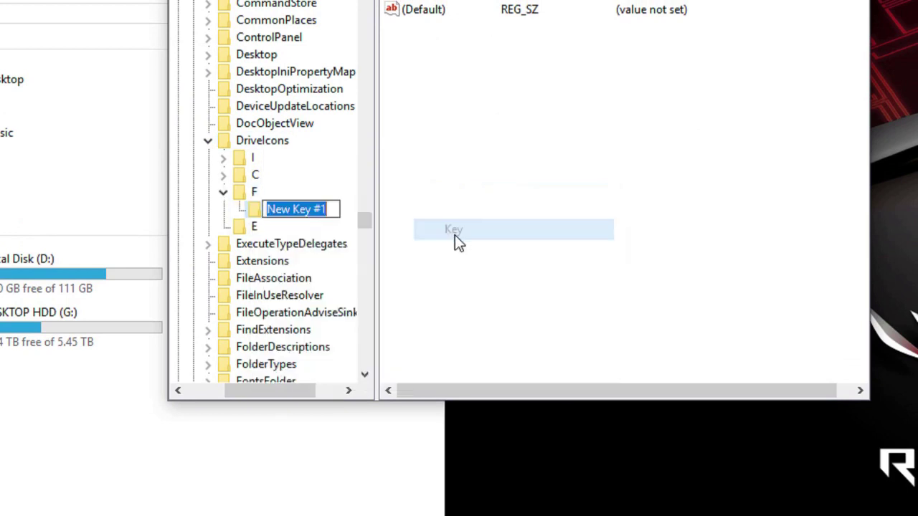
type("Dee")
key("BackSpace")
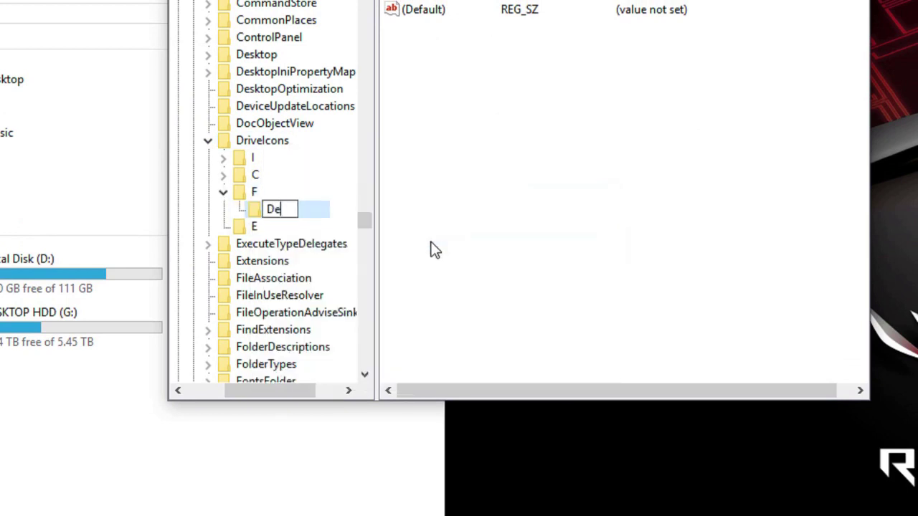
type("fault")
type("tIcon")
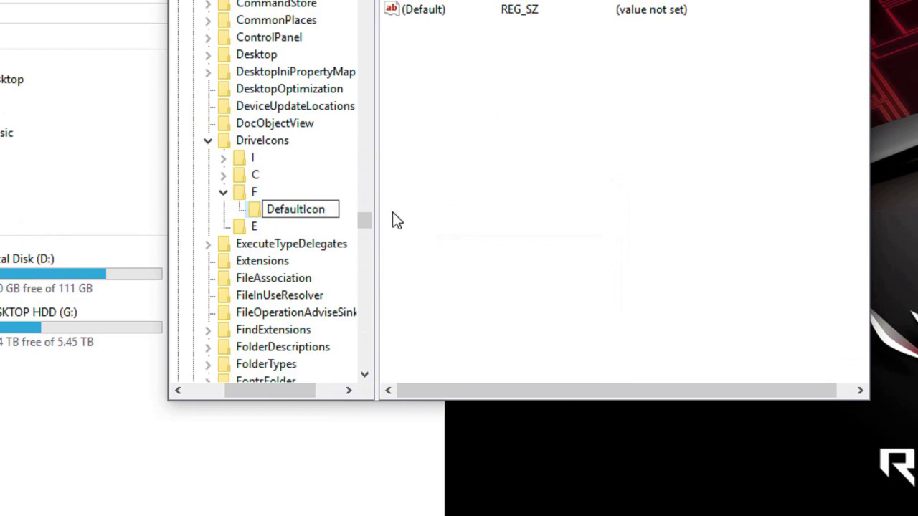
key("Return")
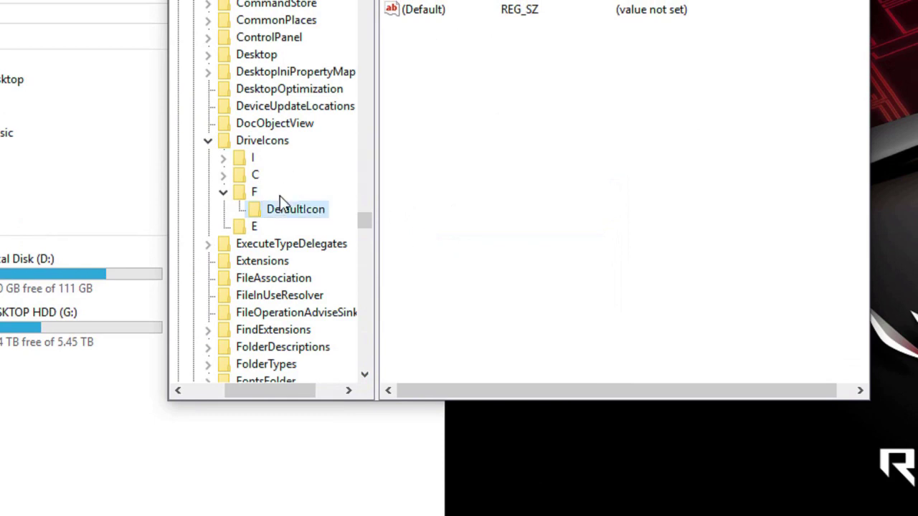
Create a subkey named DefaultIcon inside the E key under DriveIcons.
right_click(250, 228)
mouse_move(286, 263)
left_click(443, 262)
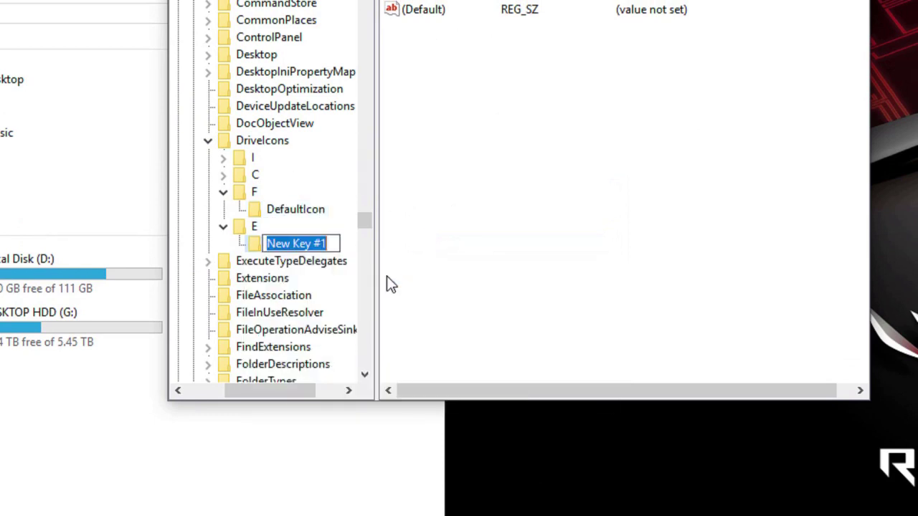
type("DefaultIcon")
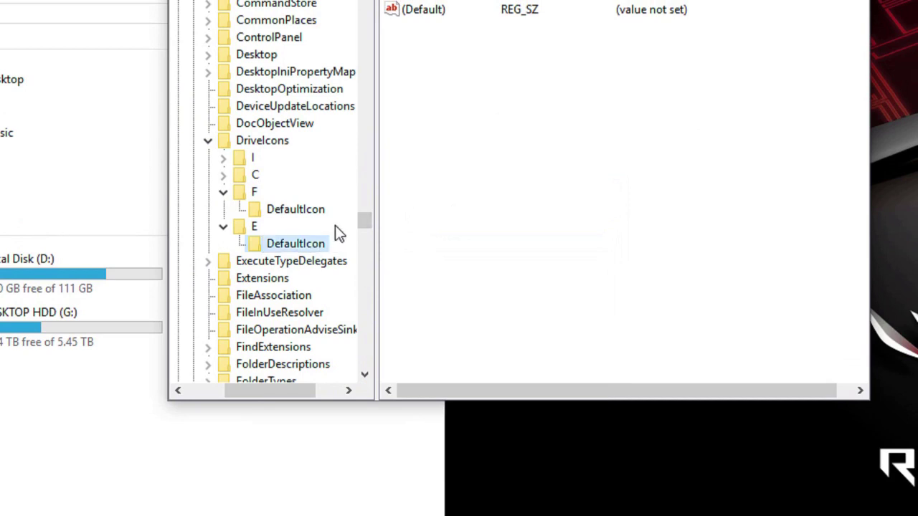
key("Return")
Set the (Default) string of the DefaultIcon key under F to empty value data.
left_click(324, 334)
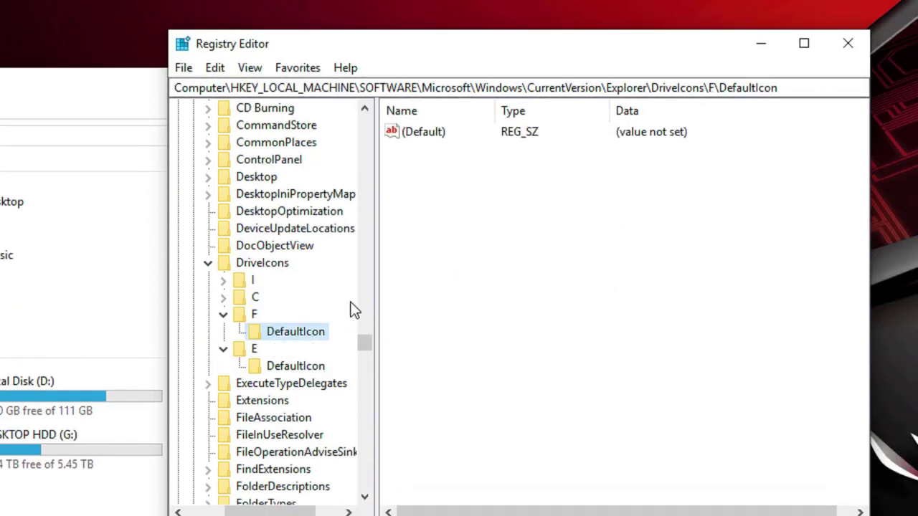
left_click(425, 132)
double_click(439, 138)
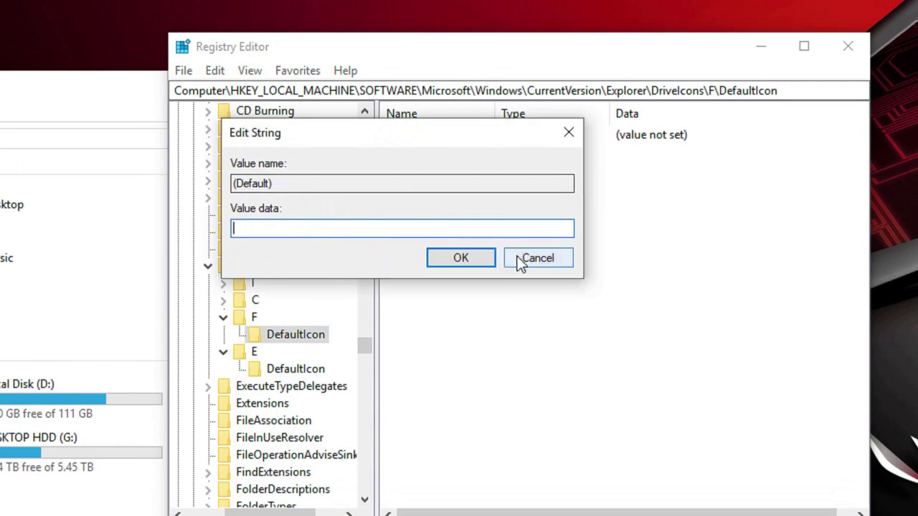
key("Return")
Set the (Default) string of the DefaultIcon key under E to empty value data.
left_click(315, 372)
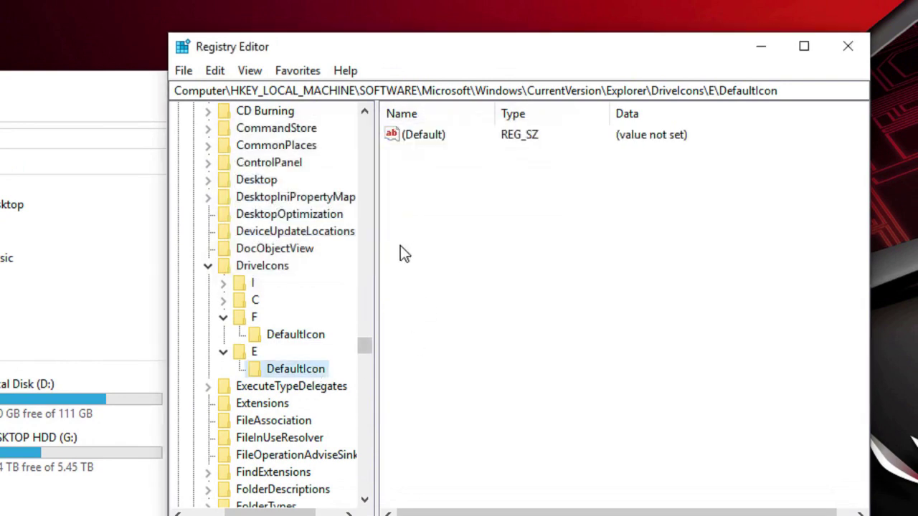
double_click(424, 134)
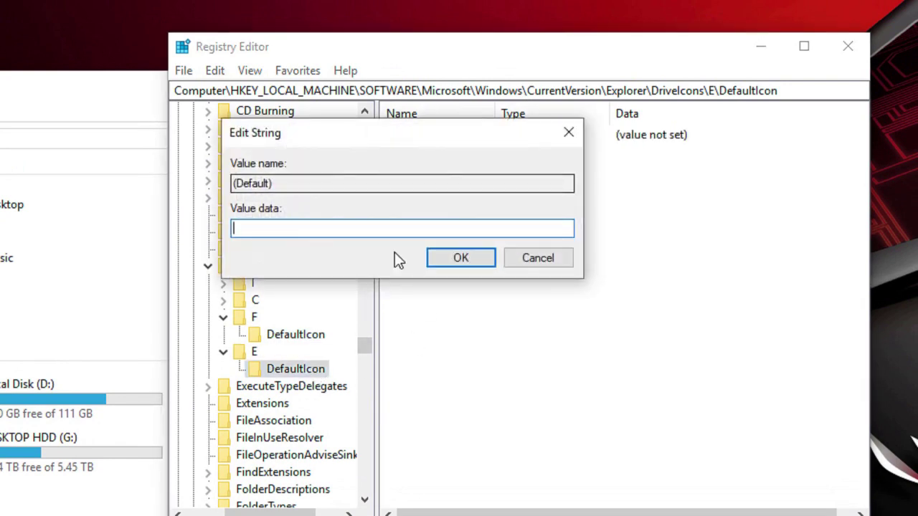
left_click(452, 259)
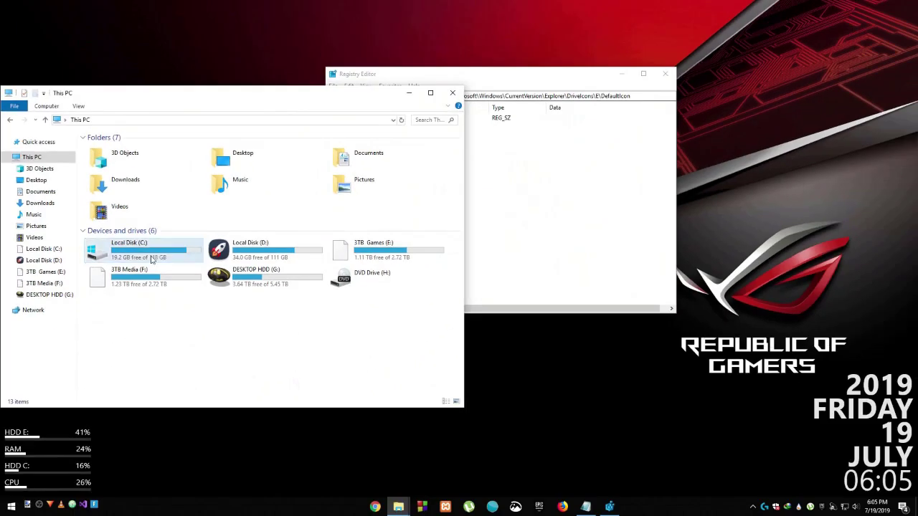
Switch to File Explorer, maximize the This PC window and refresh it to check the icons of drives E and F.
left_click_drag(153, 96, 245, 1)
left_click(367, 140)
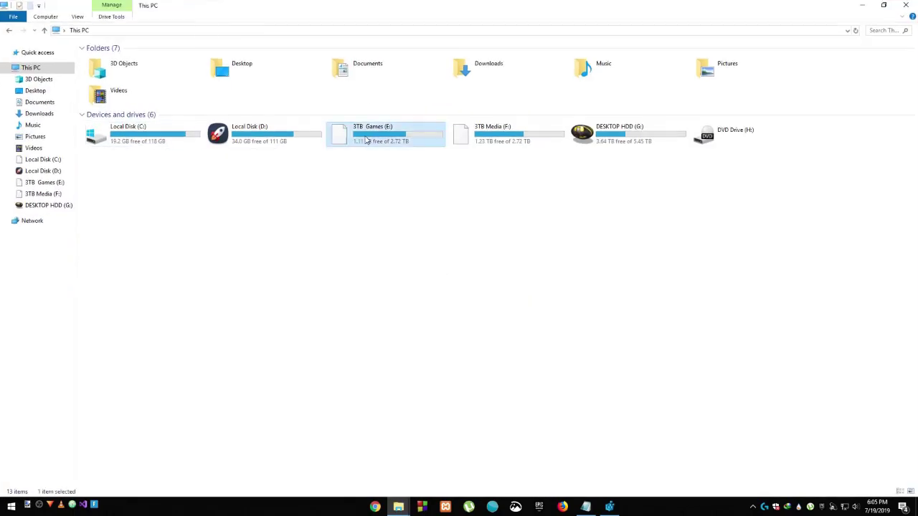
left_click(500, 142)
right_click(342, 192)
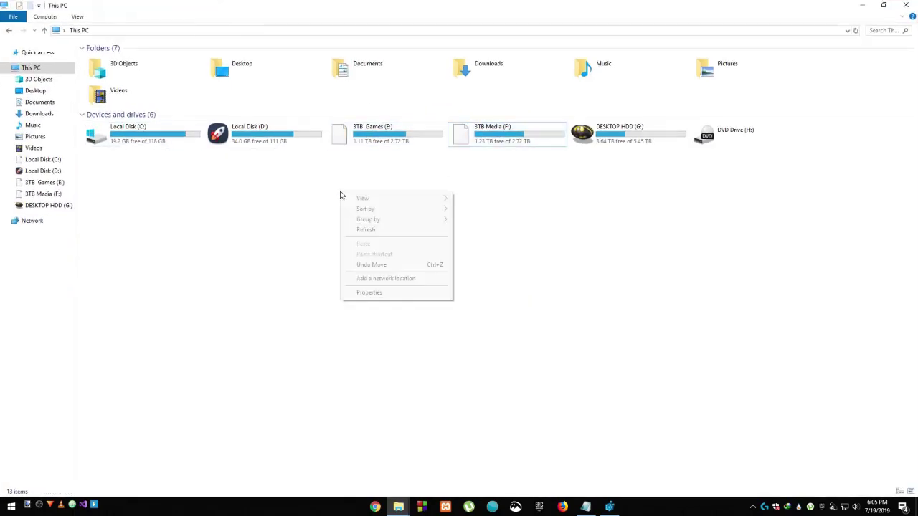
left_click(358, 231)
left_click(356, 147)
left_click(481, 142)
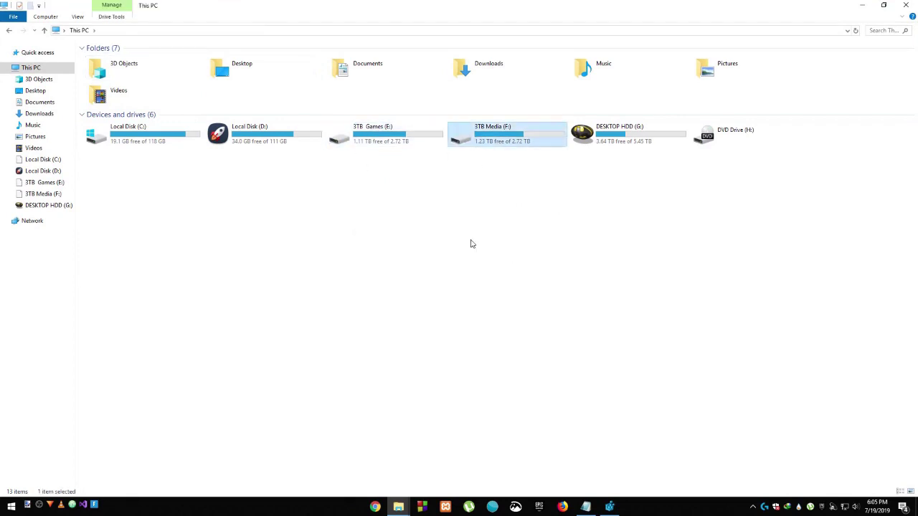
left_click(482, 307)
Switch to Notepad and replace all of the note's text with "Hope it worked. Thanks for watching!!".
left_click(585, 506)
left_click_drag(302, 93, 428, 114)
key("ctrl+a")
key("BackSpace")
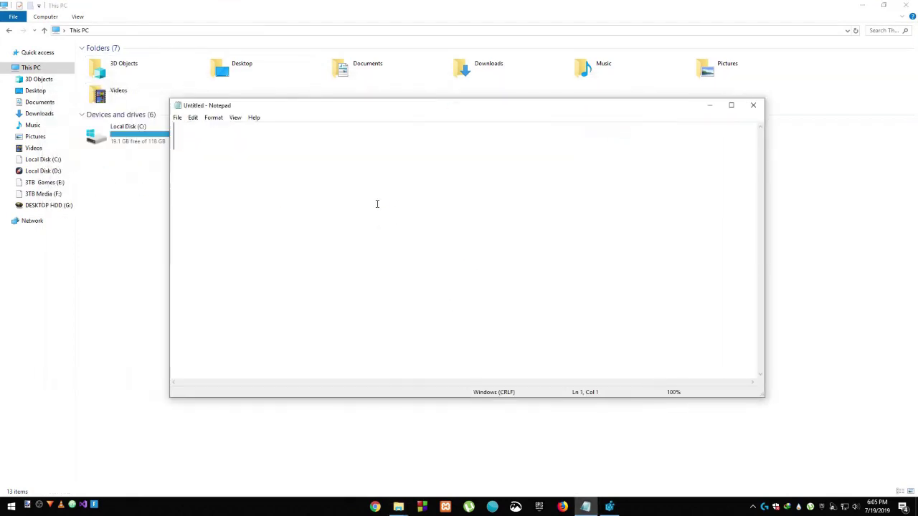
type("Hope it ")
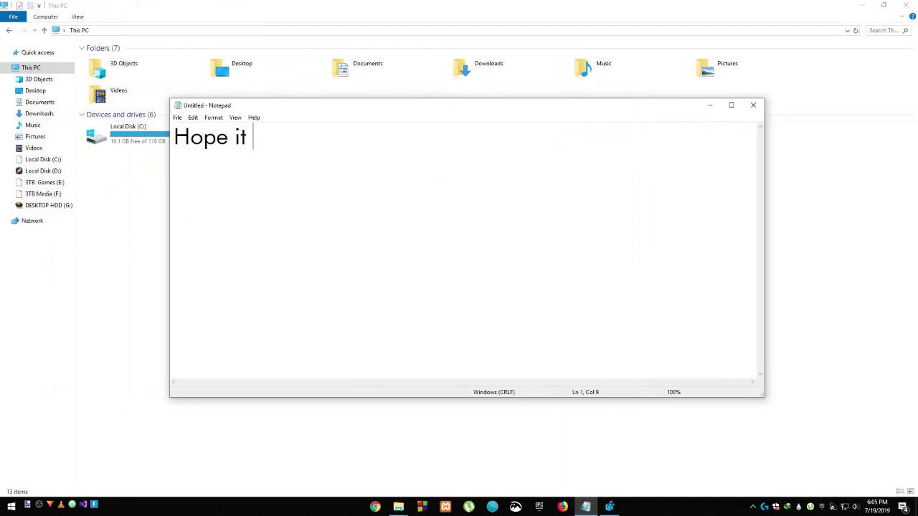
type("worked.")
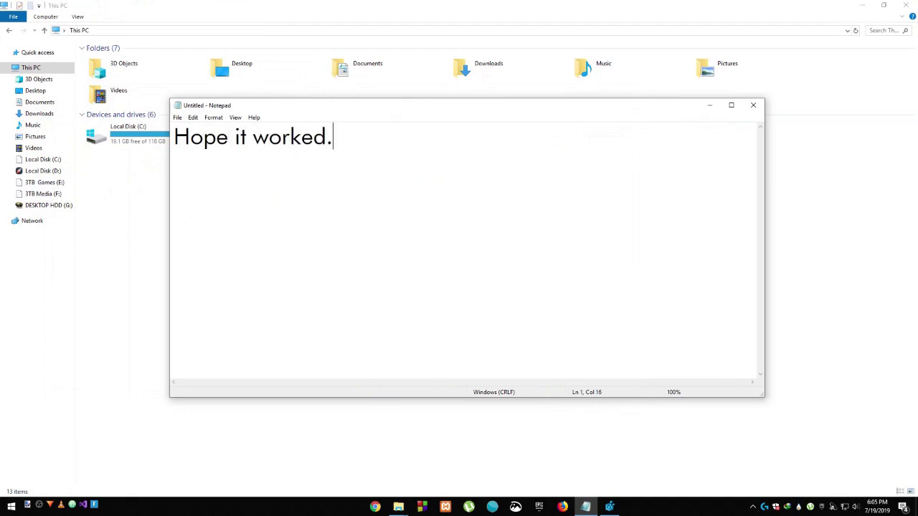
type(" Thanks")
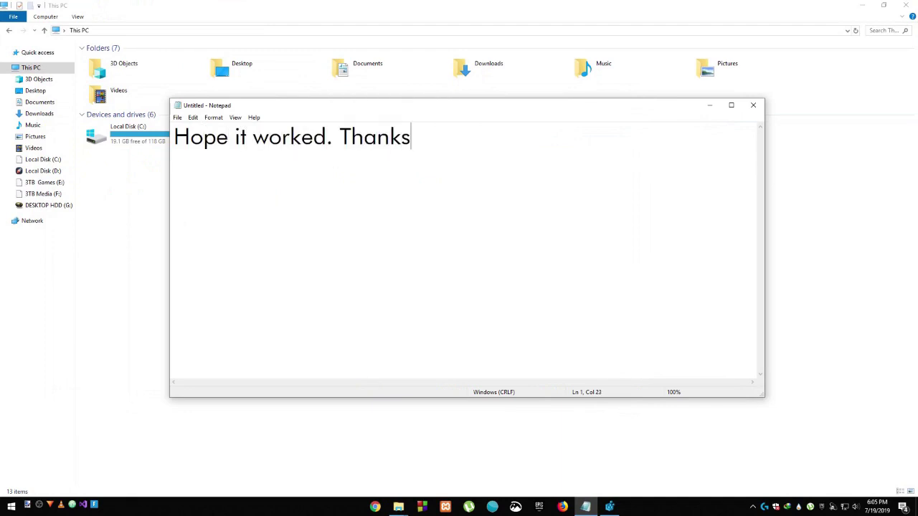
type(" for watching!!  ")
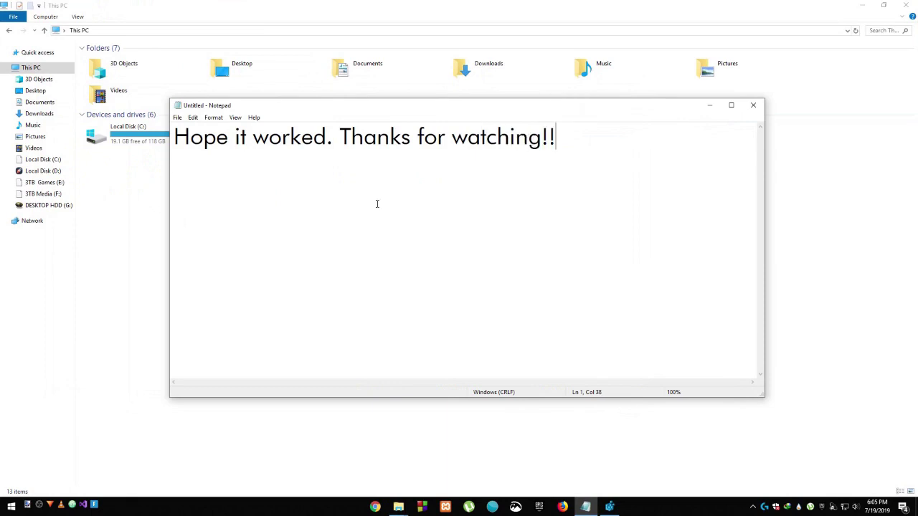
Add the line "Please Like Subscribe and Share!!" to the note, separated from the first line by a blank line.
type("Please Like S")
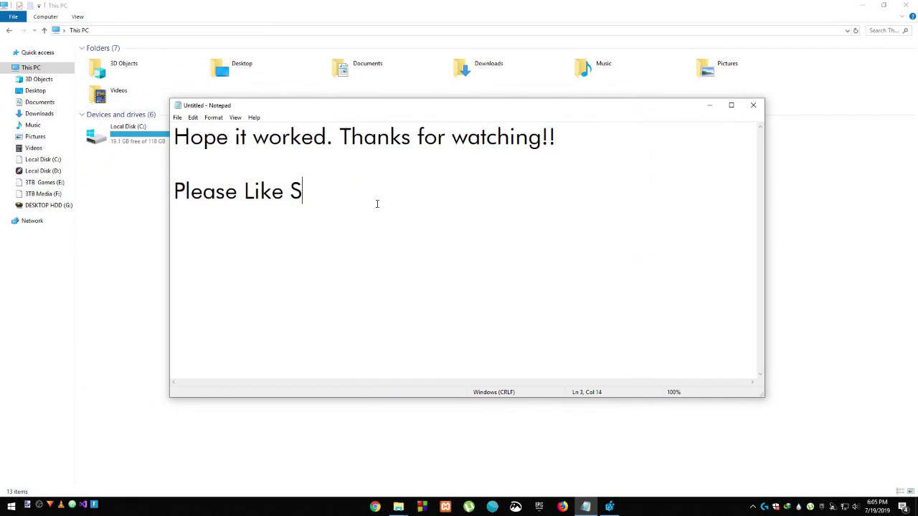
type("ubsc")
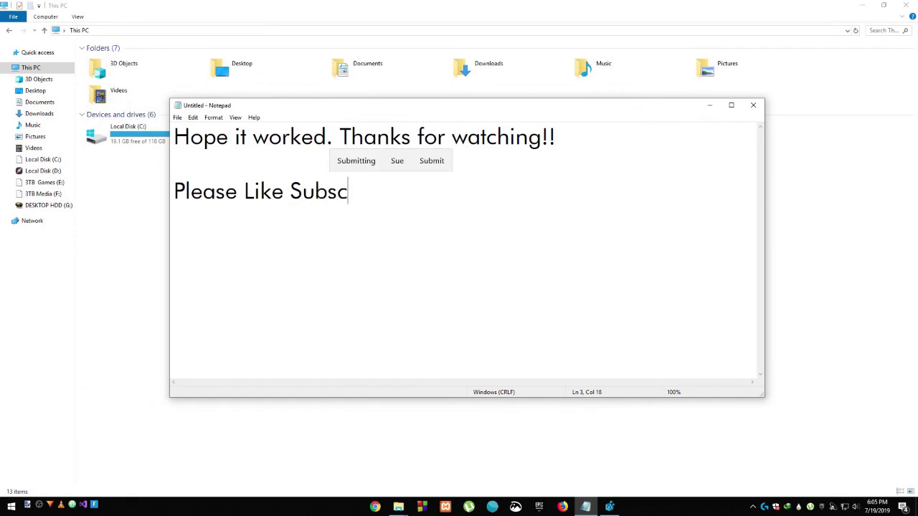
type("ribe and S")
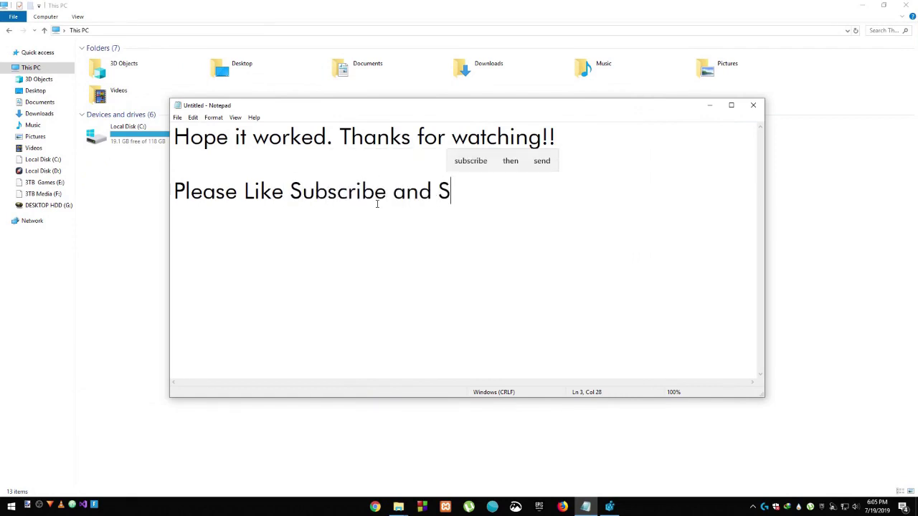
type("hare!!")
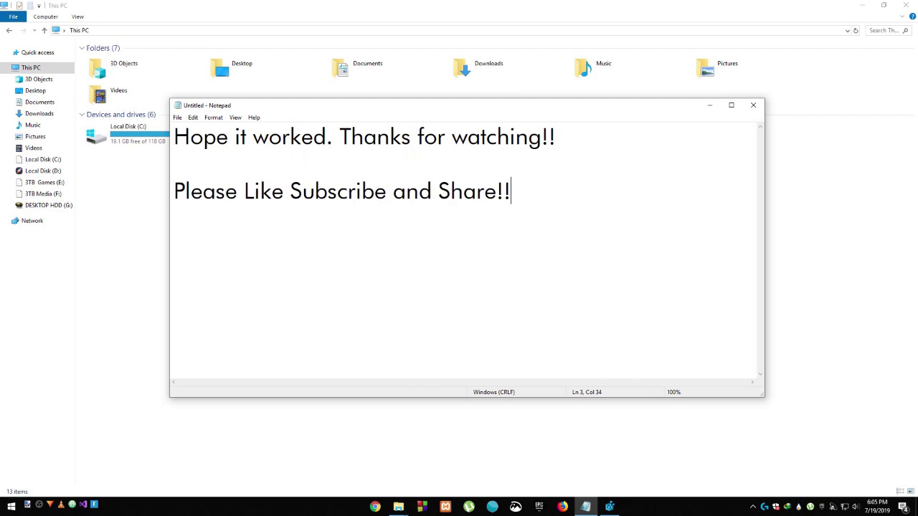